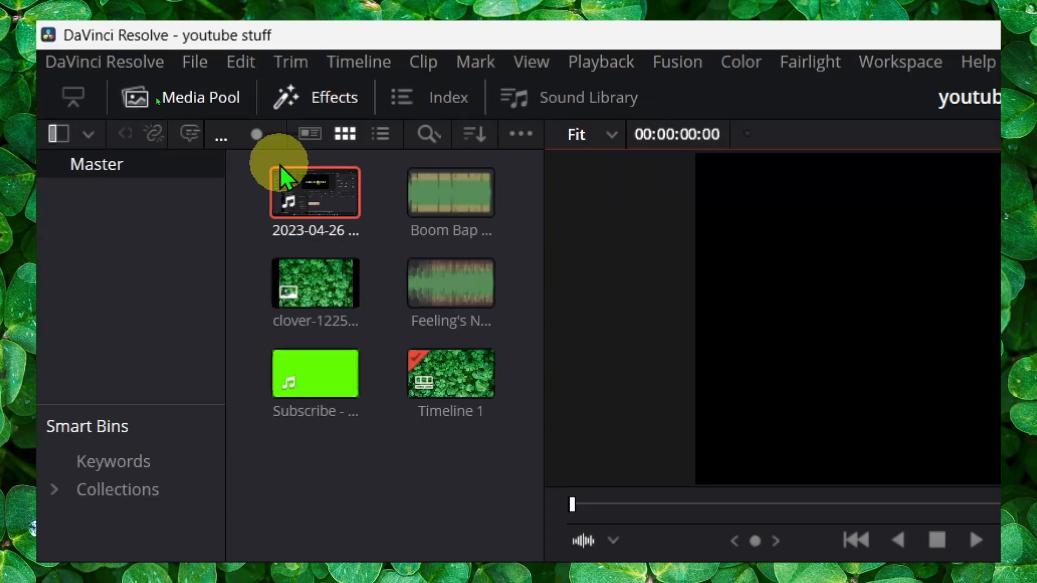
- Browse the Generators, Open FX and Filters categories of the effects library, finishing on the video transitions
{"action": "scroll", "coordinate": [172, 339], "scroll_direction": "down", "scroll_amount": 3}
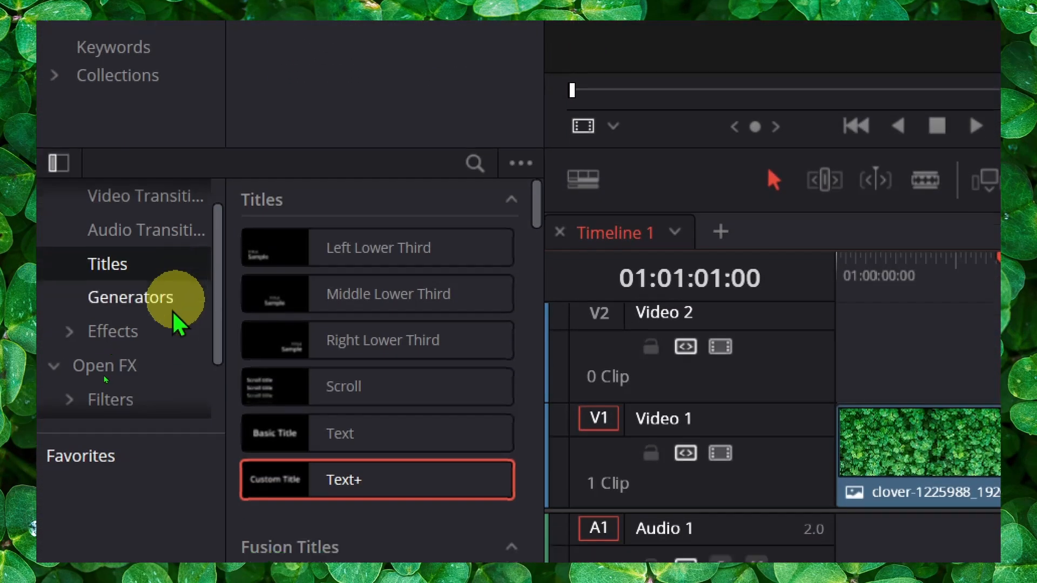
{"action": "scroll", "coordinate": [163, 313], "scroll_direction": "up", "scroll_amount": 2}
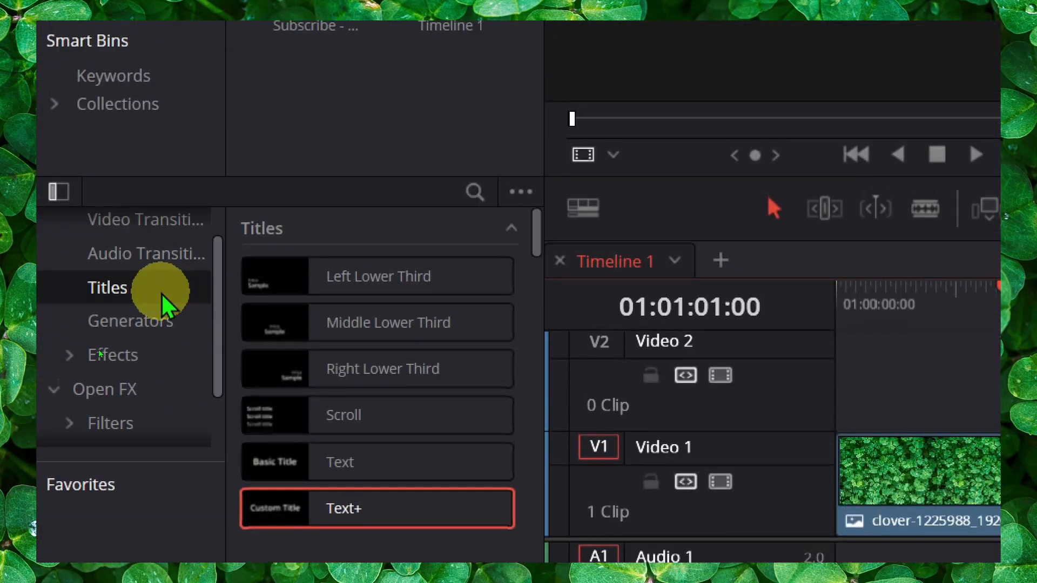
{"action": "left_click", "coordinate": [143, 321]}
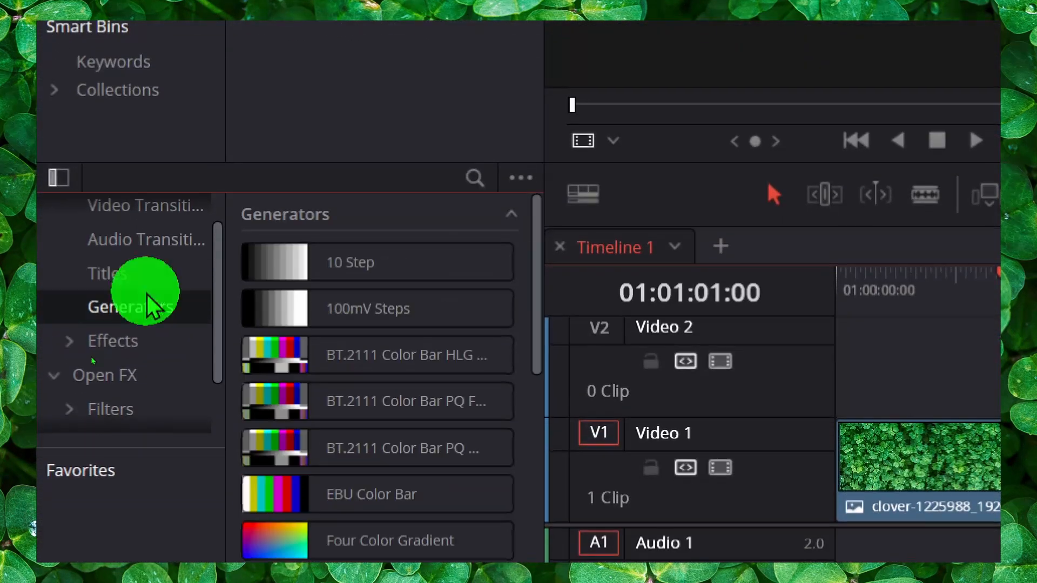
{"action": "left_click", "coordinate": [140, 389]}
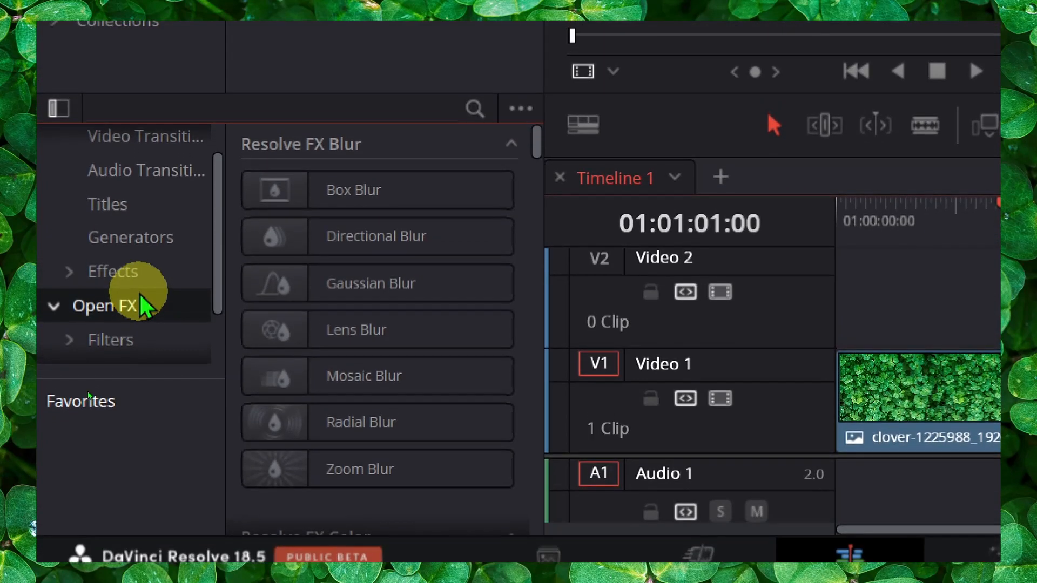
{"action": "scroll", "coordinate": [141, 299], "scroll_direction": "down", "scroll_amount": 2}
{"action": "left_click", "coordinate": [156, 273]}
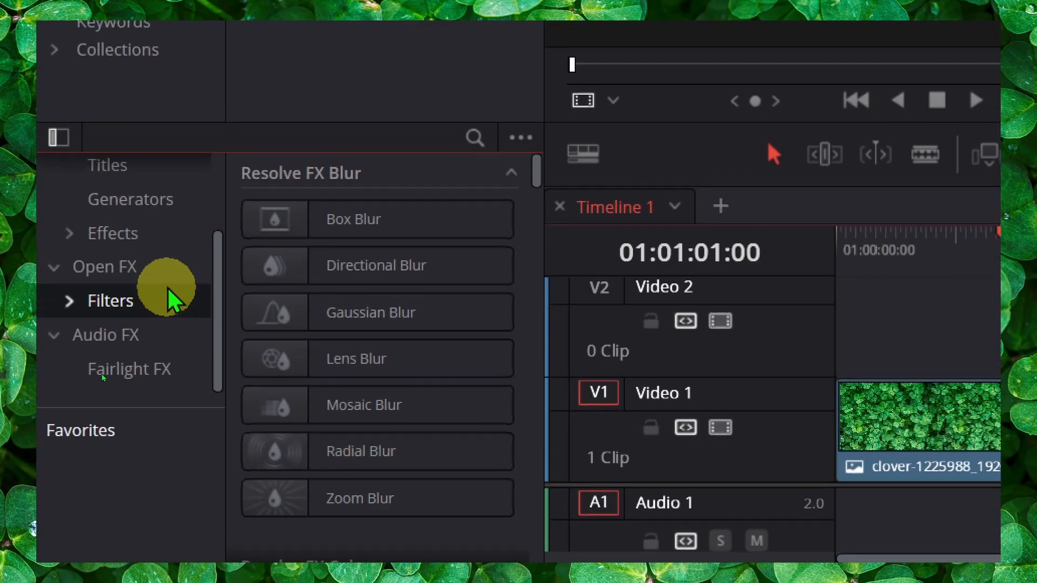
{"action": "scroll", "coordinate": [168, 285], "scroll_direction": "up", "scroll_amount": 3}
{"action": "left_click", "coordinate": [145, 302]}
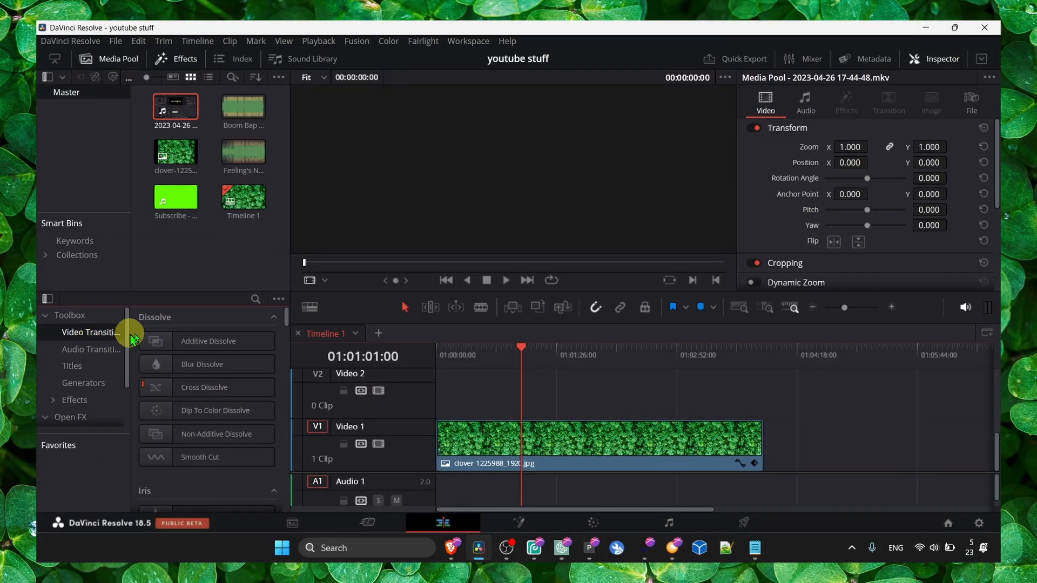
- Switch to Notepad, highlight the words about adding transitions in the heading, and return to DaVinci Resolve
{"action": "left_click", "coordinate": [755, 535]}
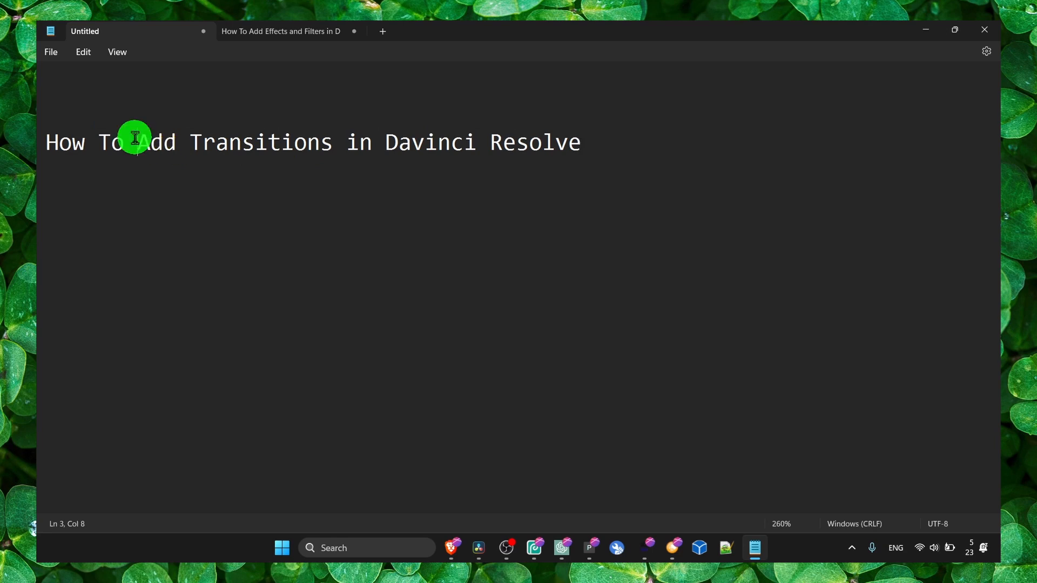
{"action": "left_click_drag", "start_coordinate": [135, 139], "coordinate": [327, 142]}
{"action": "left_click", "coordinate": [924, 31]}
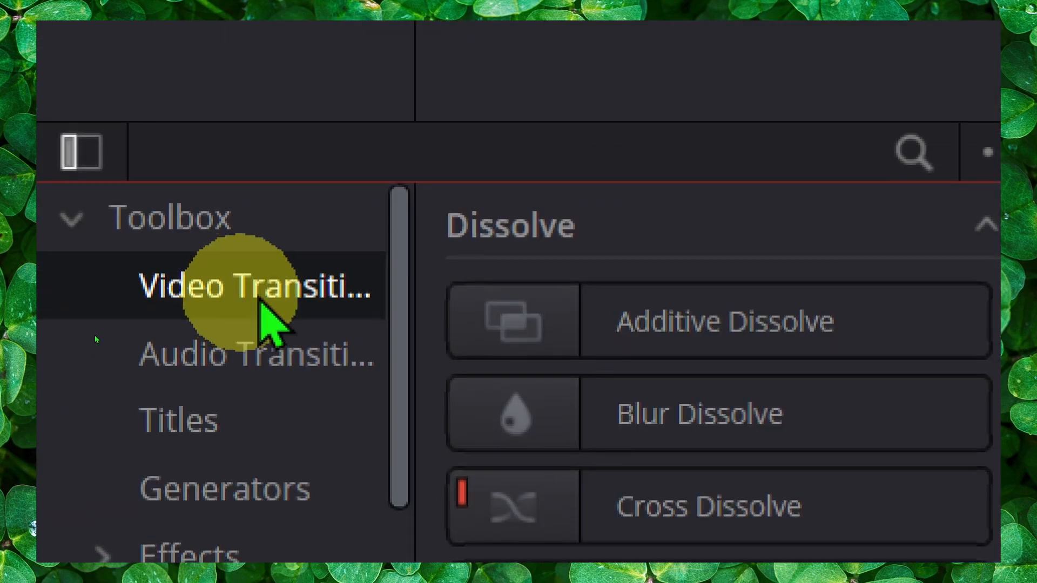
- Split the clover image clip on Video 1 in two at 01:01:35:14
{"action": "scroll", "coordinate": [396, 435], "scroll_direction": "down", "scroll_amount": 2}
{"action": "scroll", "coordinate": [397, 299], "scroll_direction": "down", "scroll_amount": 8}
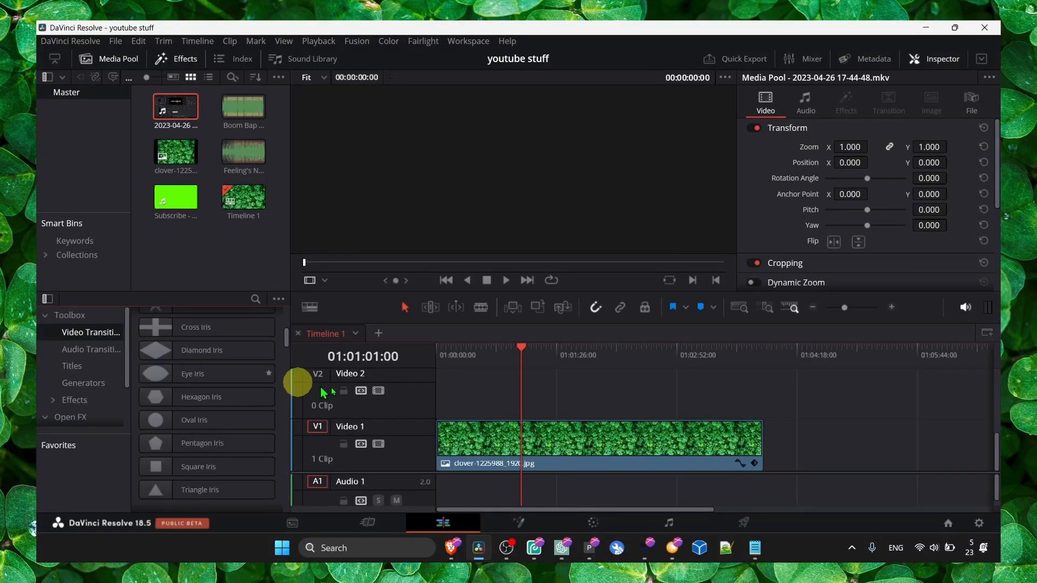
{"action": "left_click", "coordinate": [549, 440]}
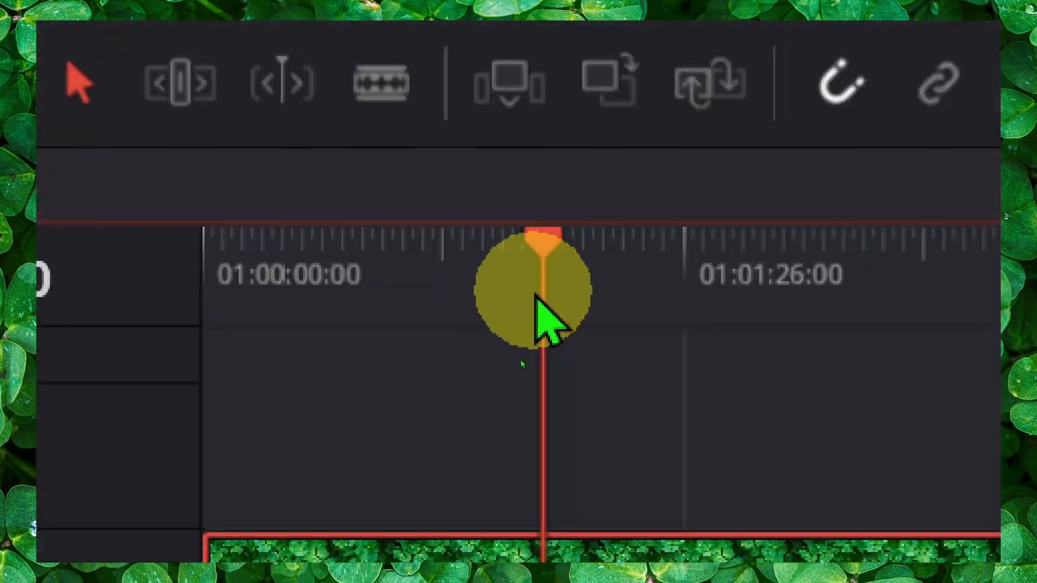
{"action": "left_click_drag", "start_coordinate": [543, 247], "coordinate": [622, 291]}
{"action": "key", "text": "ctrl+b"}
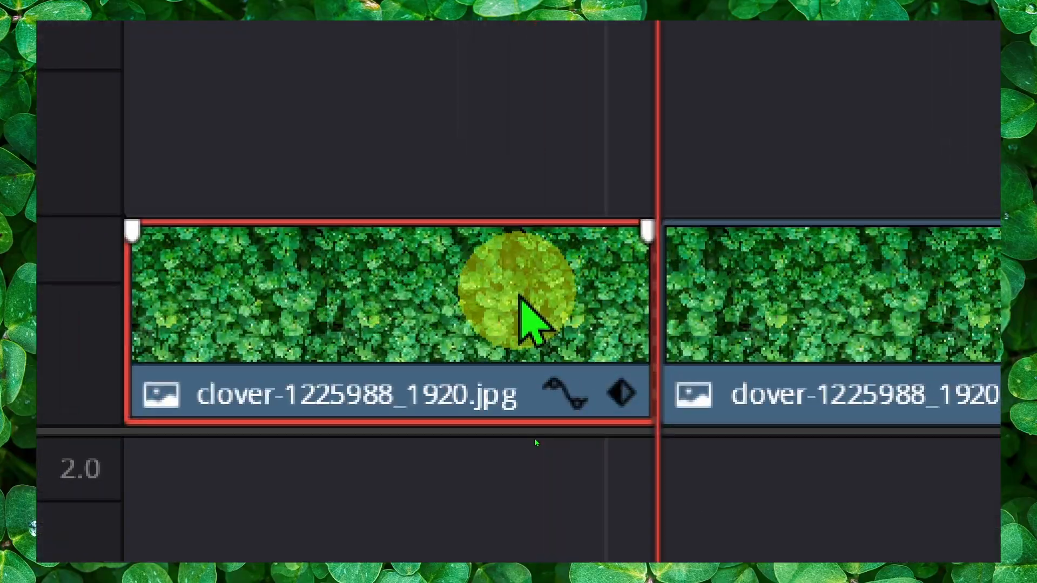
{"action": "key", "text": "b"}
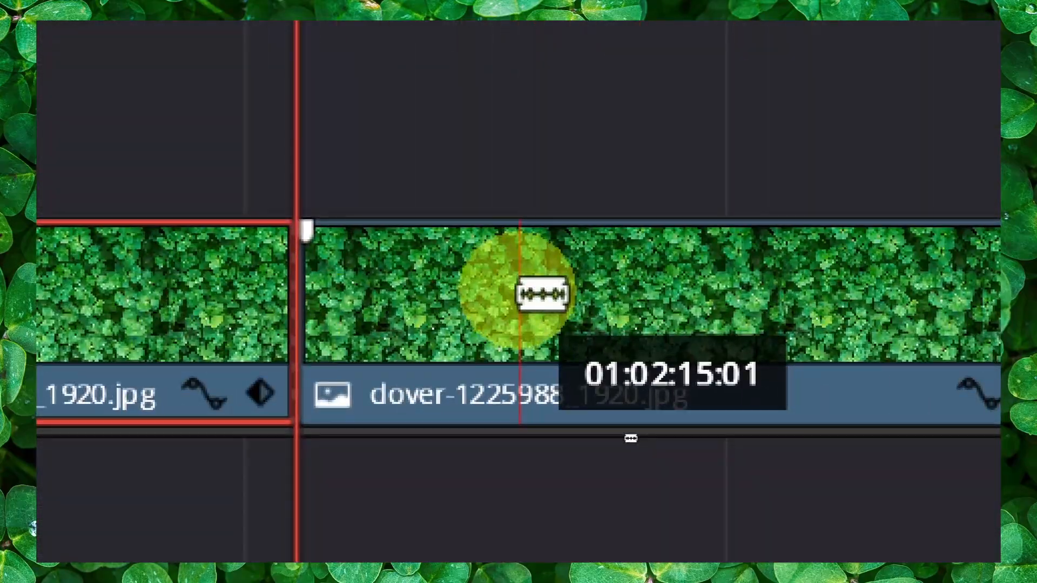
{"action": "key", "text": "a"}
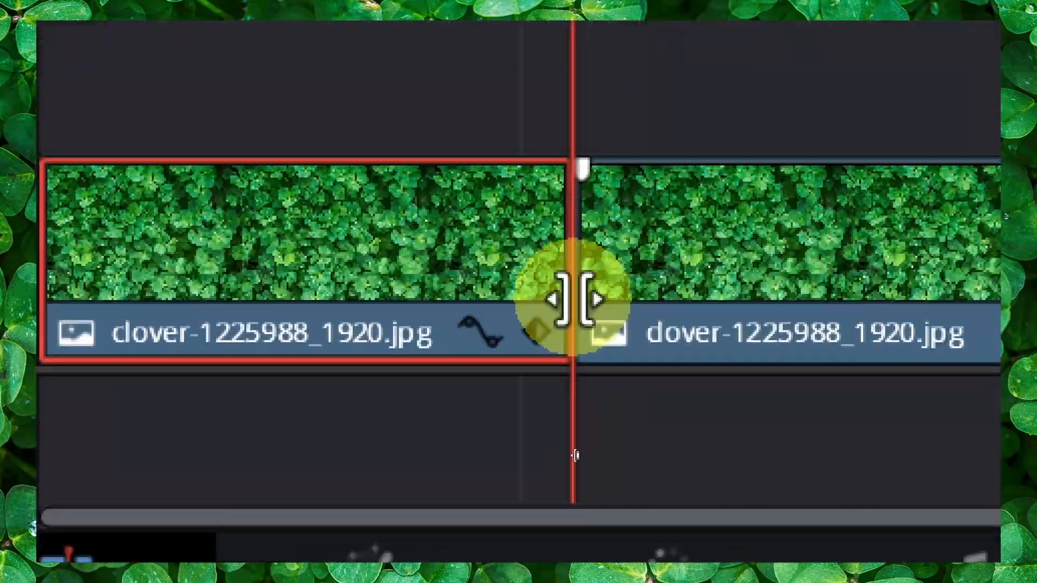
{"action": "left_click", "coordinate": [857, 275]}
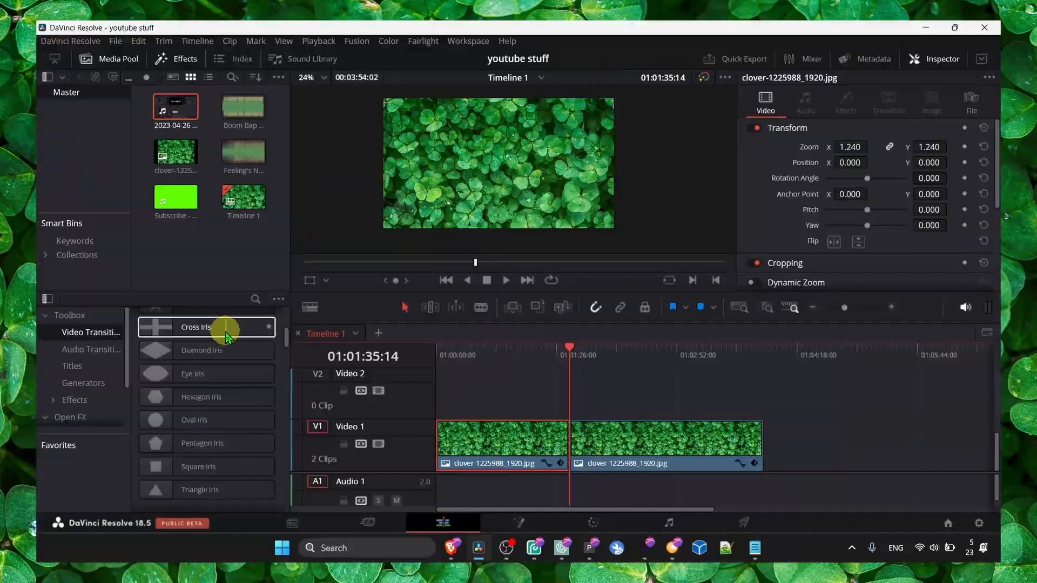
- Add an Additive Dissolve transition at the cut between the two clover clips and set its start ratio to 40
{"action": "scroll", "coordinate": [365, 471], "scroll_direction": "up", "scroll_amount": 5}
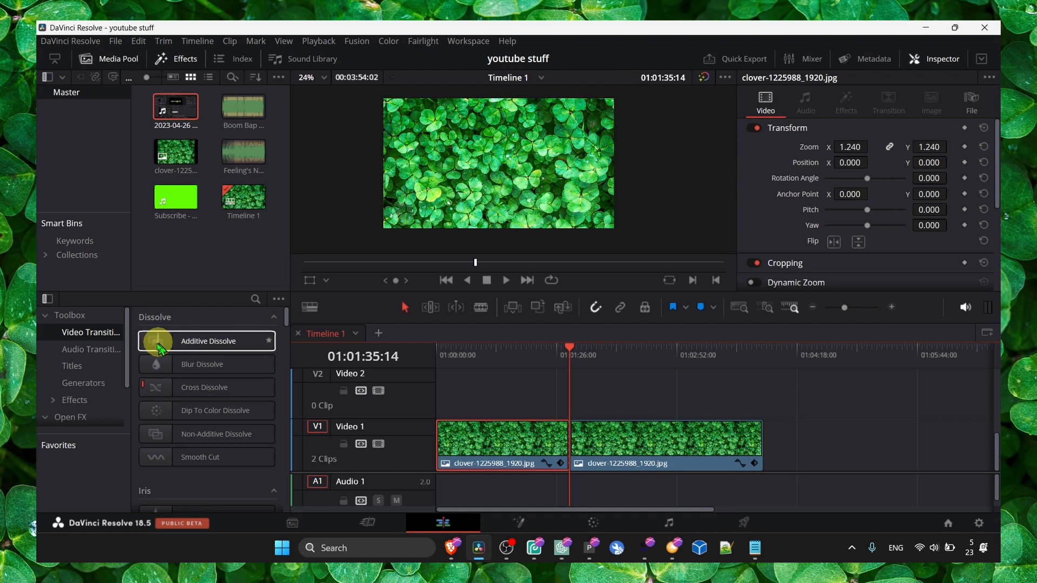
{"action": "left_click_drag", "start_coordinate": [264, 345], "coordinate": [575, 453]}
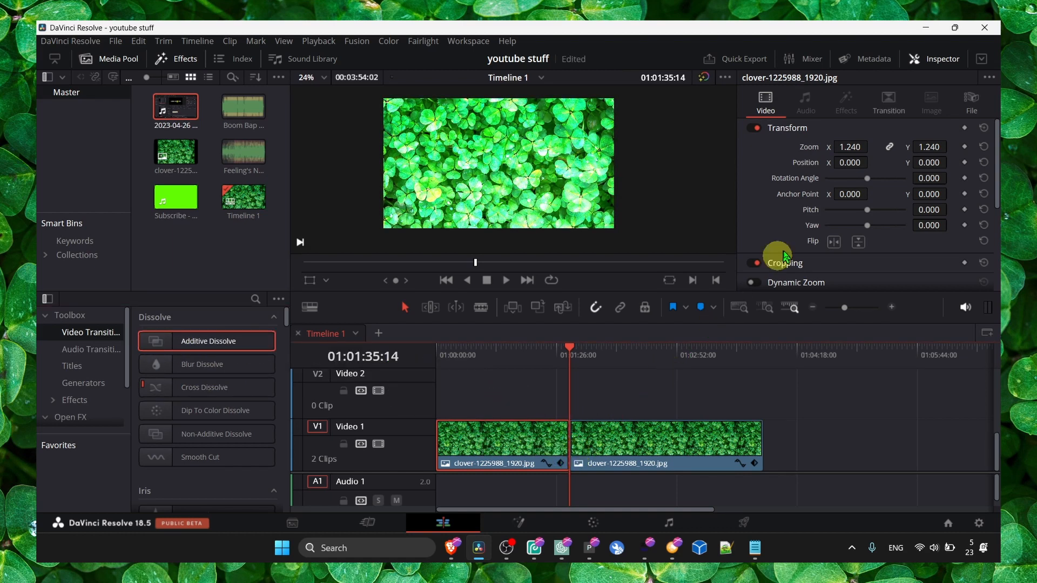
{"action": "left_click", "coordinate": [888, 108]}
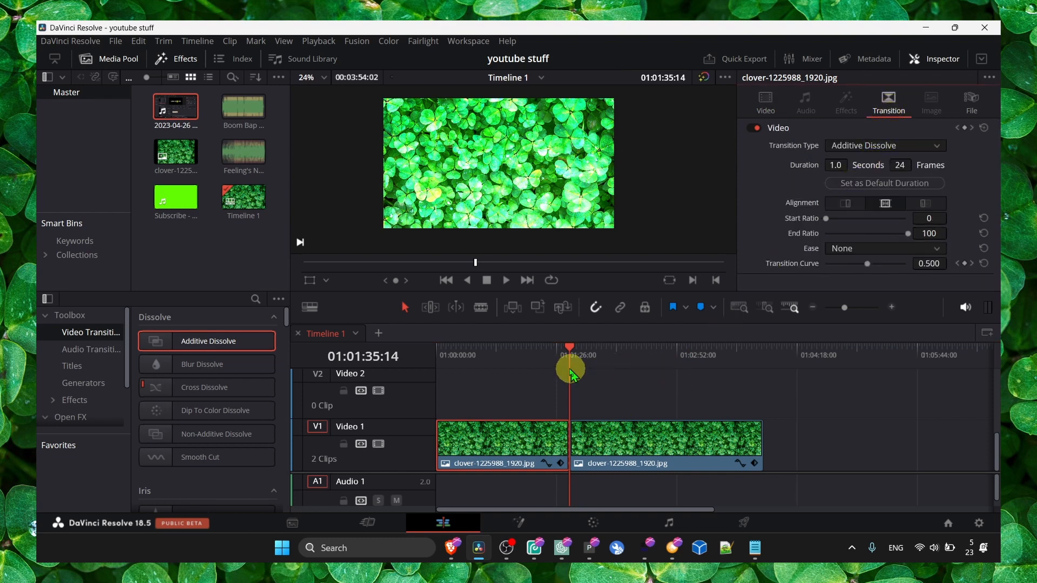
{"action": "scroll", "coordinate": [597, 463], "scroll_direction": "up", "scroll_amount": 3}
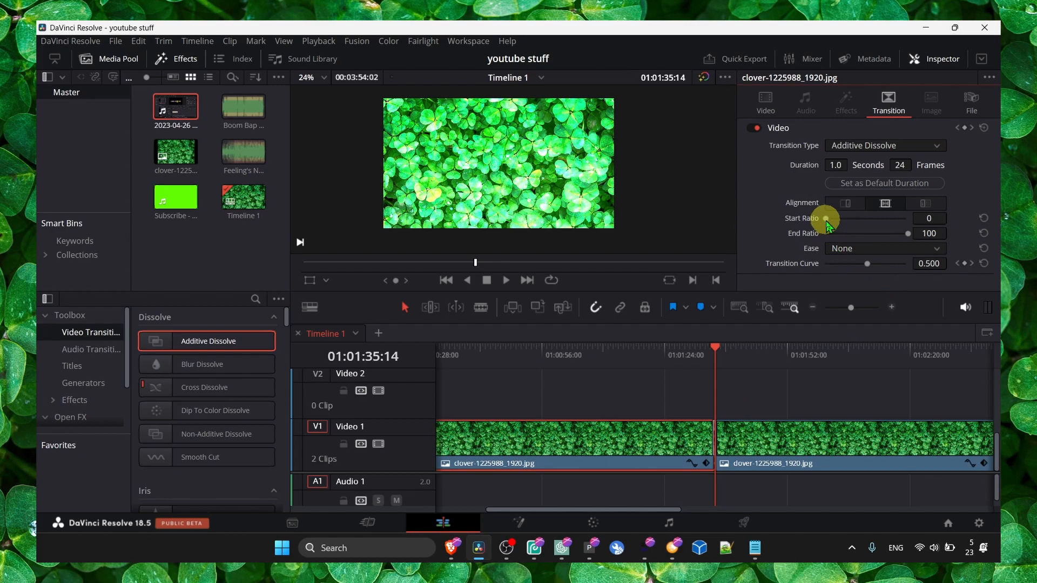
{"action": "left_click_drag", "start_coordinate": [826, 218], "coordinate": [858, 219]}
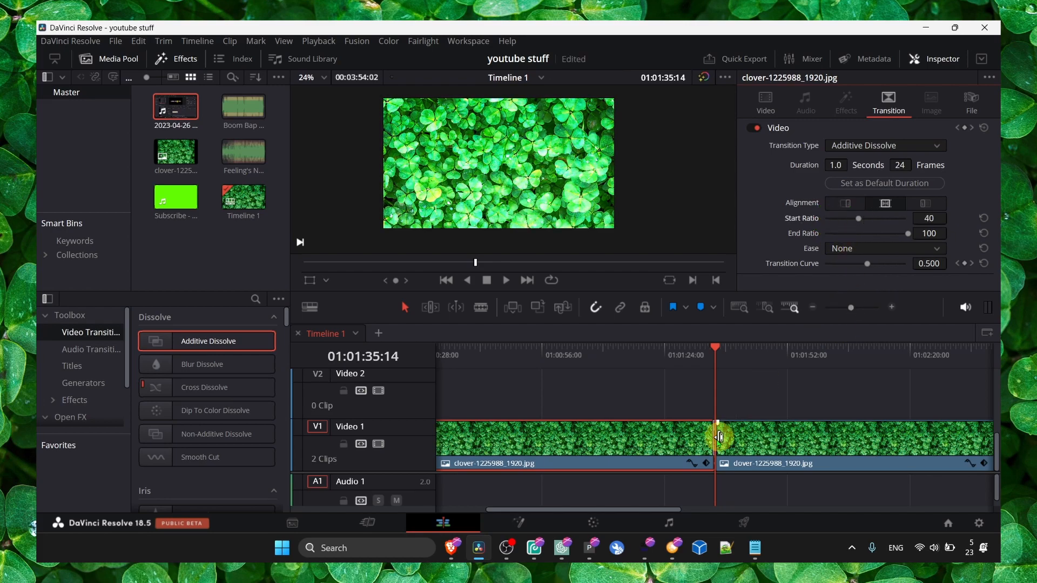
- Move the cut between the two clover clips earlier, to about 01:01:31
{"action": "scroll", "coordinate": [716, 436], "scroll_direction": "left", "scroll_amount": 3}
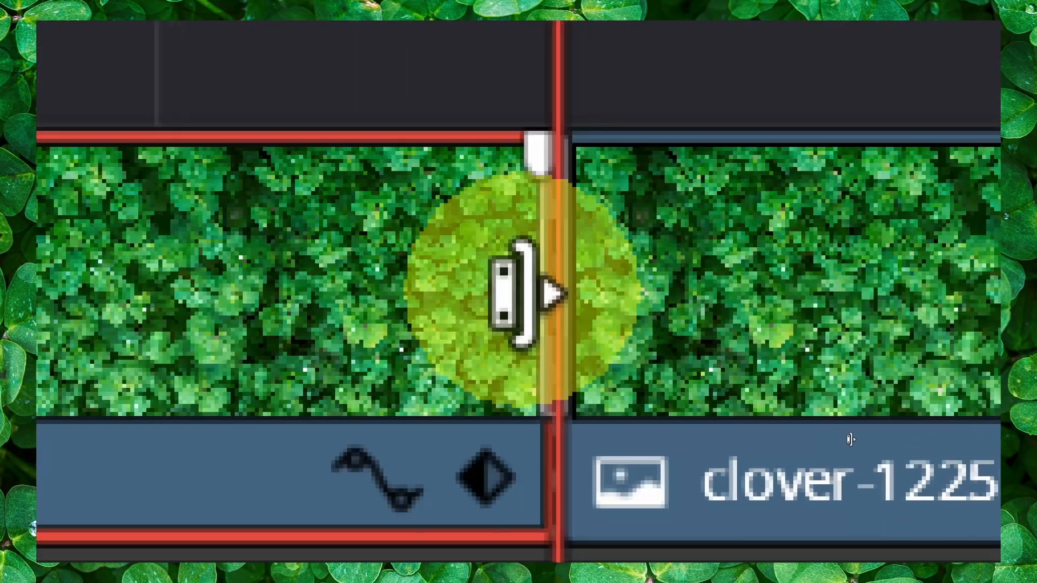
{"action": "left_click", "coordinate": [607, 294]}
{"action": "left_click_drag", "start_coordinate": [520, 294], "coordinate": [463, 335]}
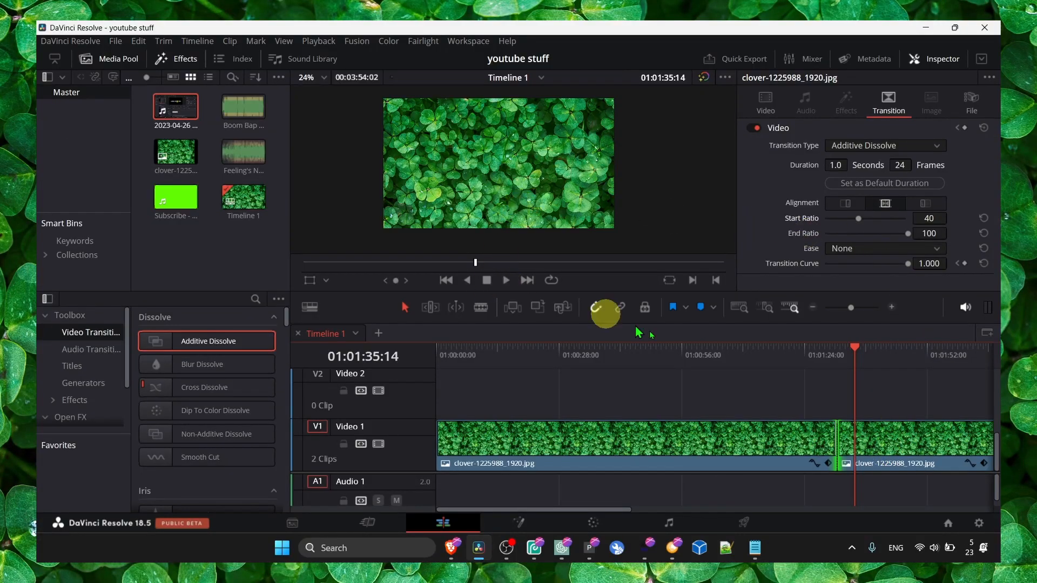
- Preview the Additive Dissolve by playing the timeline from just before the cut
{"action": "left_click_drag", "start_coordinate": [827, 353], "coordinate": [817, 351]}
{"action": "key", "text": "space"}
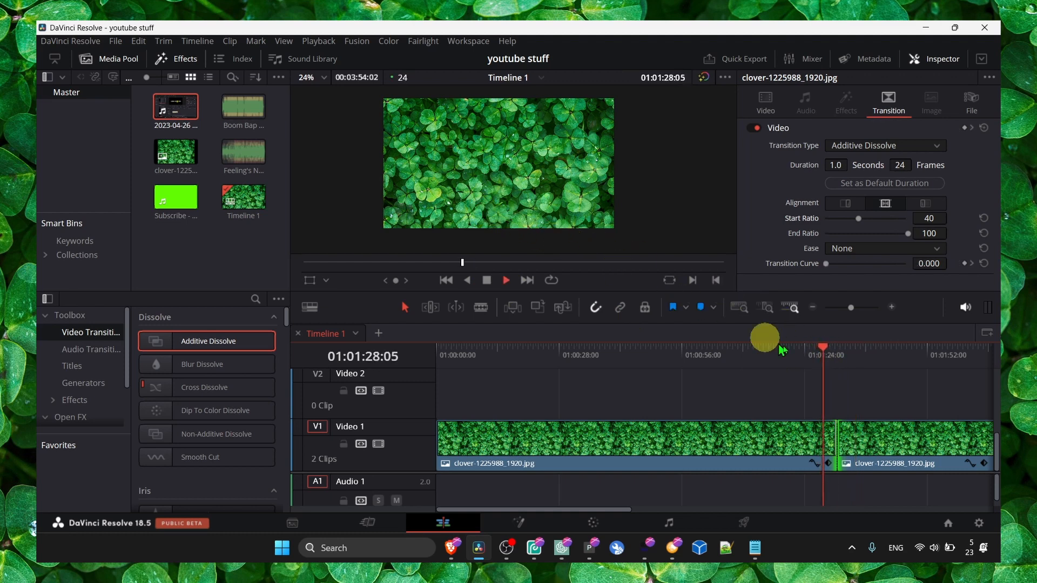
{"action": "key", "text": "space"}
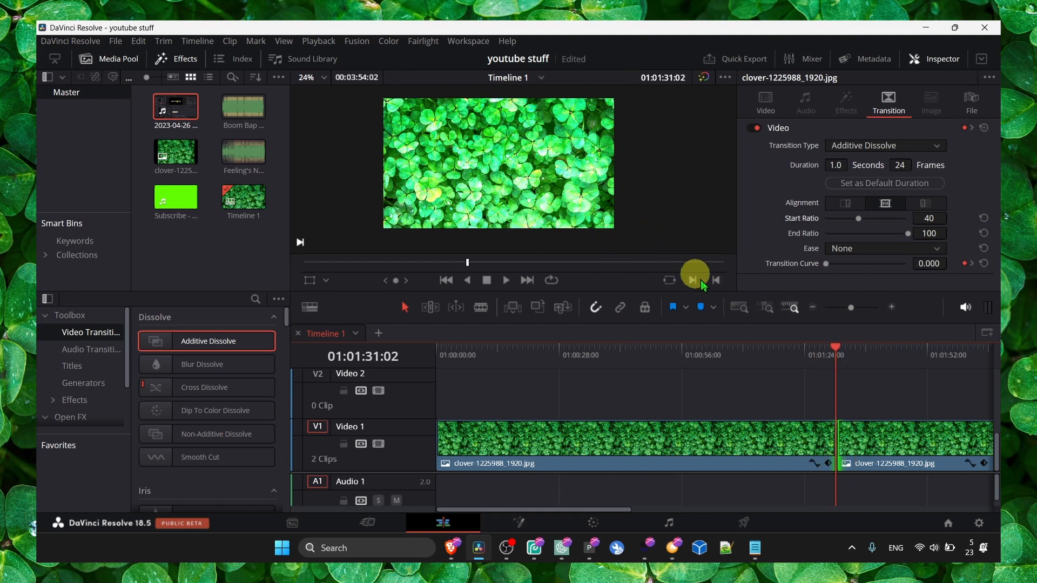
- Try the Arrow Iris and Blur Dissolve types on the transition between the two clips
{"action": "left_click", "coordinate": [868, 151]}
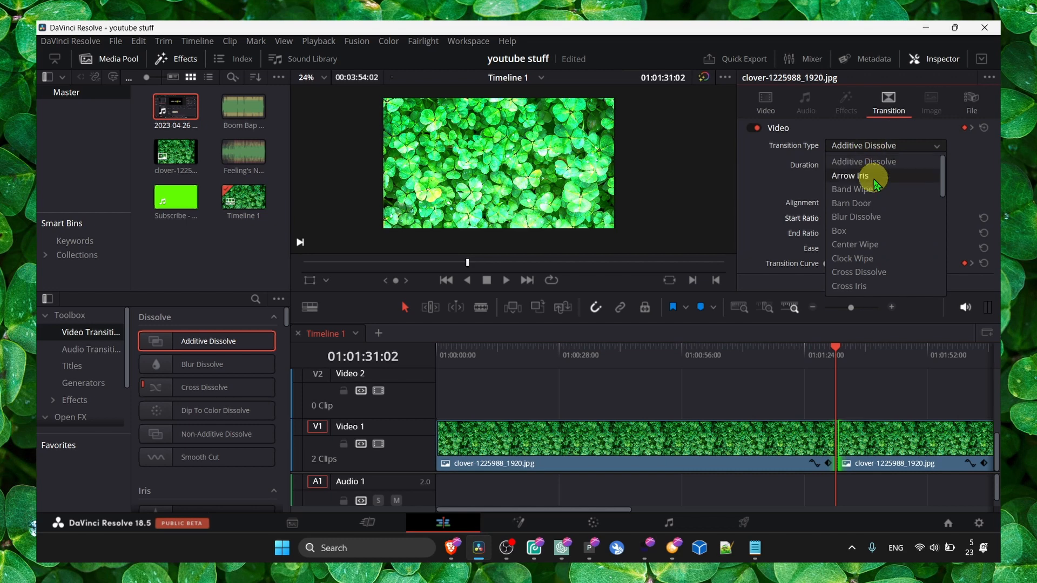
{"action": "left_click", "coordinate": [878, 173]}
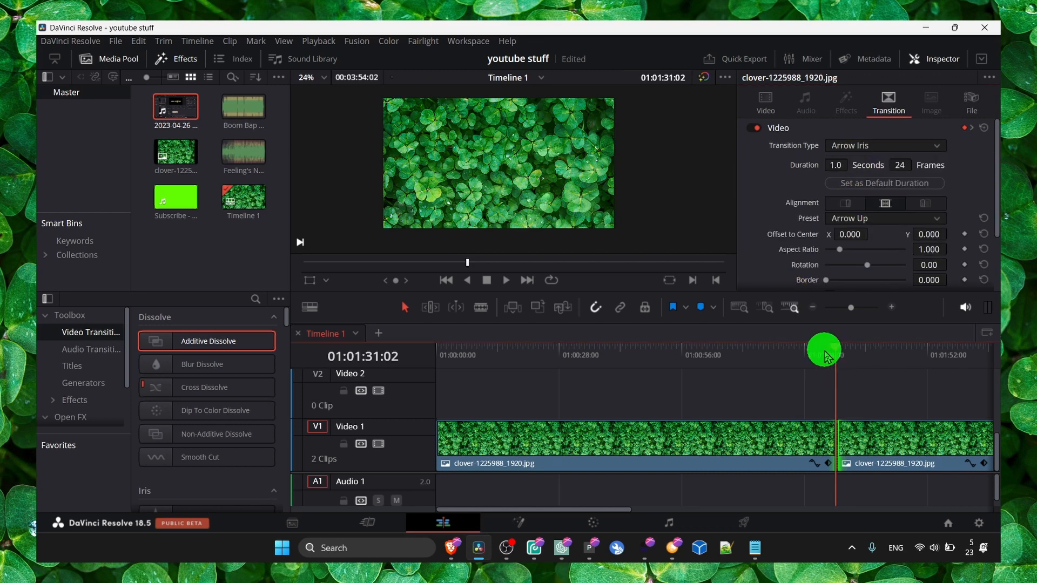
{"action": "left_click", "coordinate": [858, 146]}
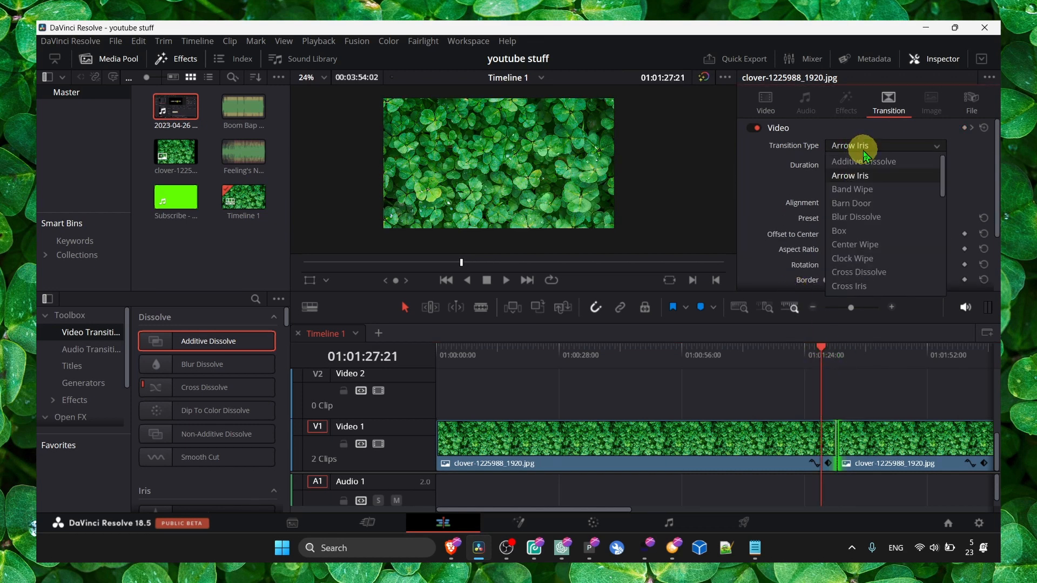
{"action": "left_click", "coordinate": [864, 217]}
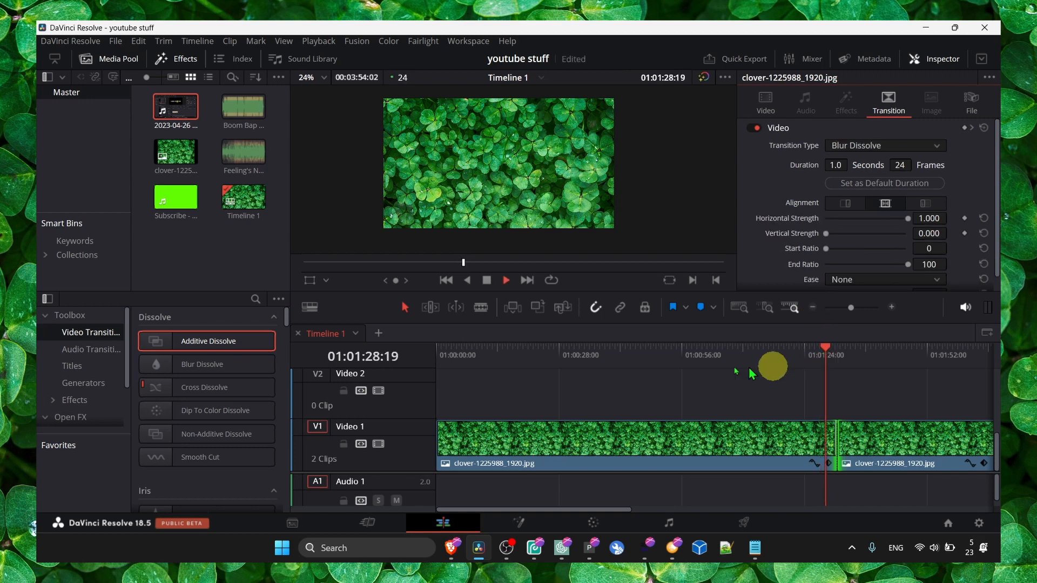
- Replace the transition at the cut with Diamond Iris from the Iris group and play the timeline from just before it
{"action": "scroll", "coordinate": [220, 389], "scroll_direction": "down", "scroll_amount": 3}
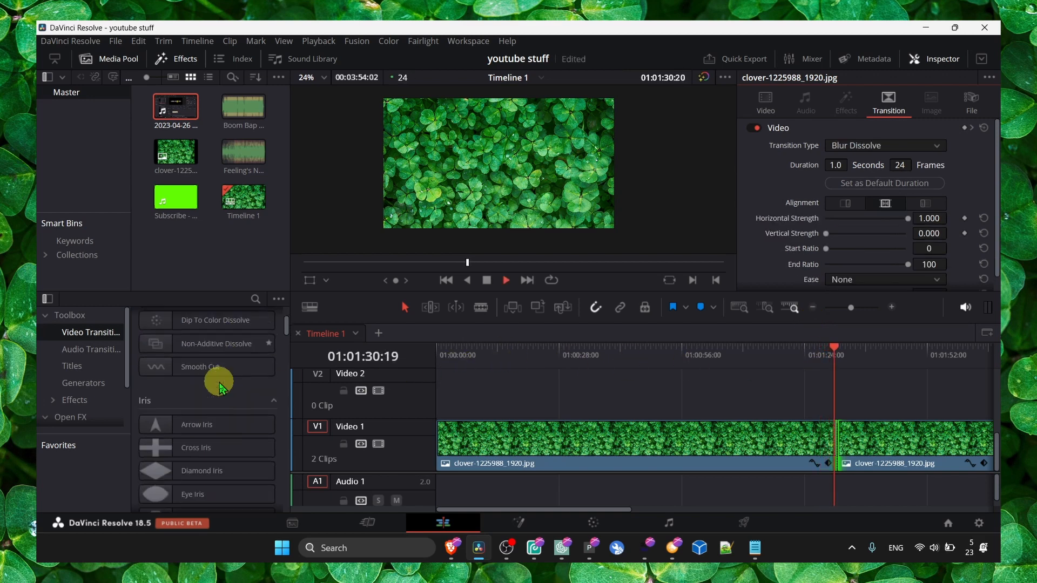
{"action": "scroll", "coordinate": [220, 388], "scroll_direction": "down", "scroll_amount": 1}
{"action": "left_click_drag", "start_coordinate": [232, 439], "coordinate": [837, 440]}
{"action": "left_click_drag", "start_coordinate": [847, 351], "coordinate": [827, 357]}
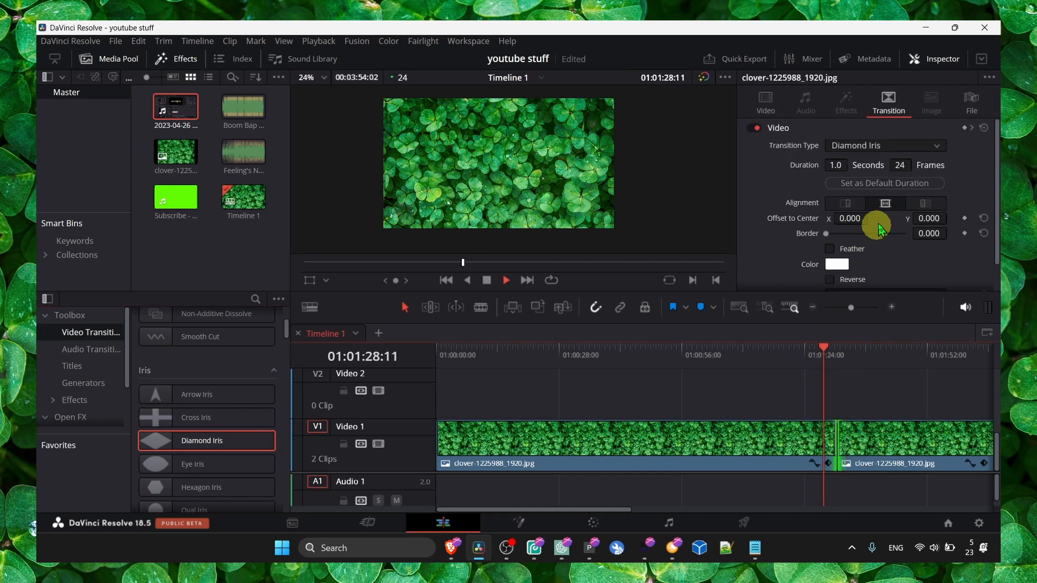
{"action": "key", "text": "space"}
- Turn the video transition off and on again, and reset all its settings to their defaults
{"action": "scroll", "coordinate": [925, 146], "scroll_direction": "down", "scroll_amount": 1}
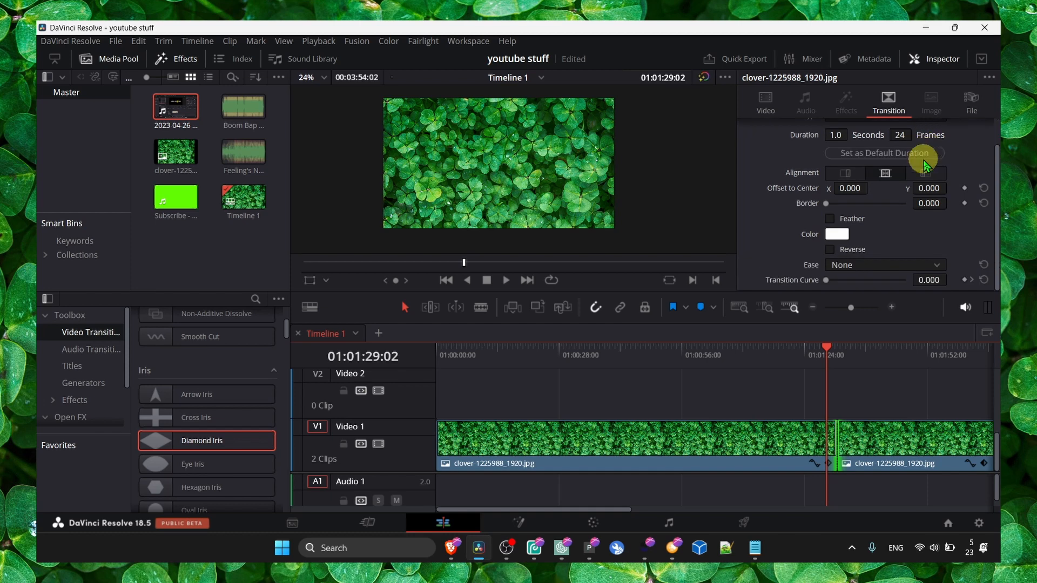
{"action": "scroll", "coordinate": [919, 244], "scroll_direction": "up", "scroll_amount": 1}
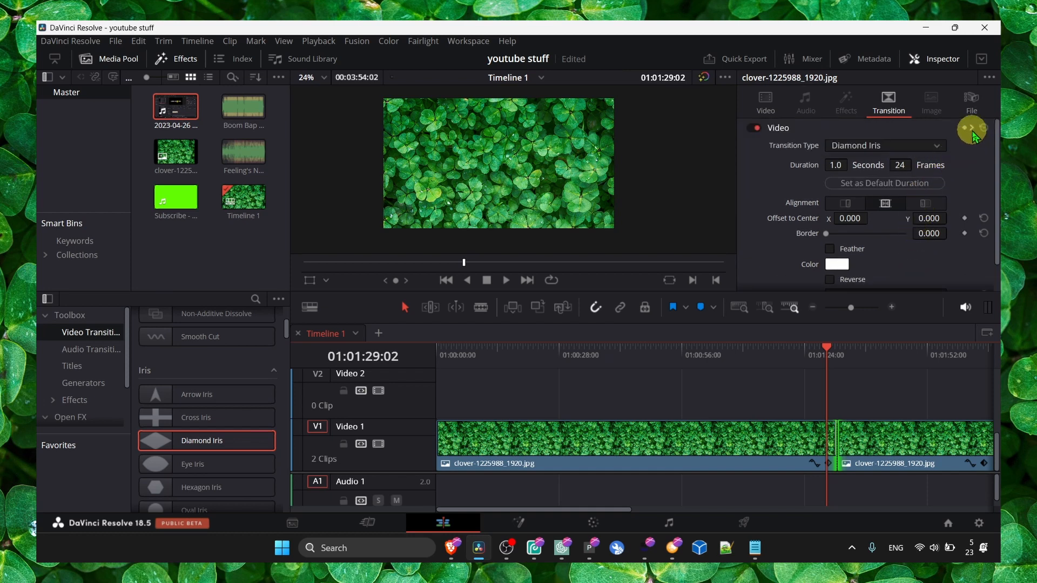
{"action": "left_click", "coordinate": [756, 130]}
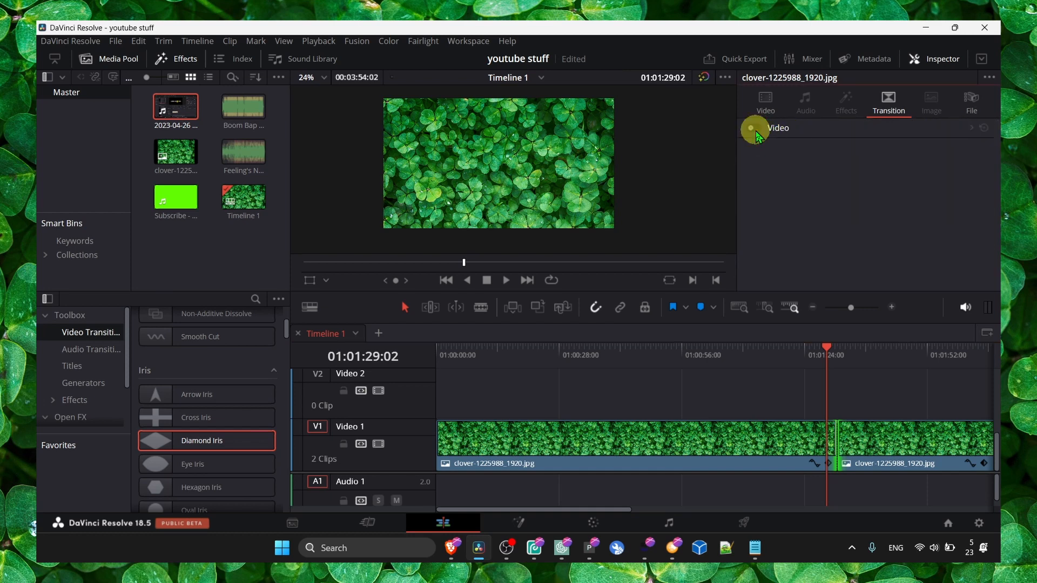
{"action": "left_click", "coordinate": [756, 132]}
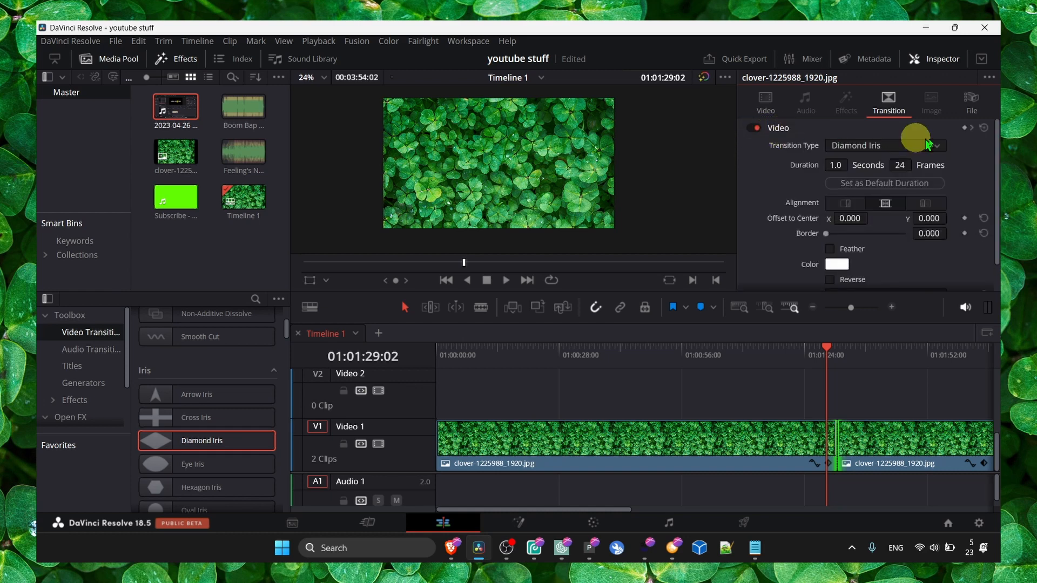
{"action": "left_click", "coordinate": [983, 129]}
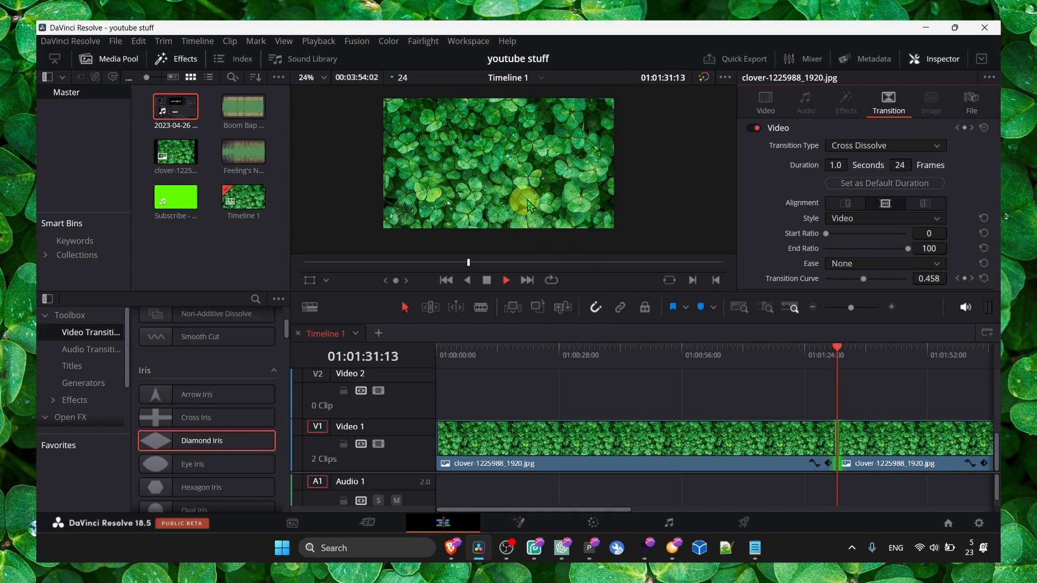
{"action": "scroll", "coordinate": [232, 405], "scroll_direction": "down", "scroll_amount": 5}
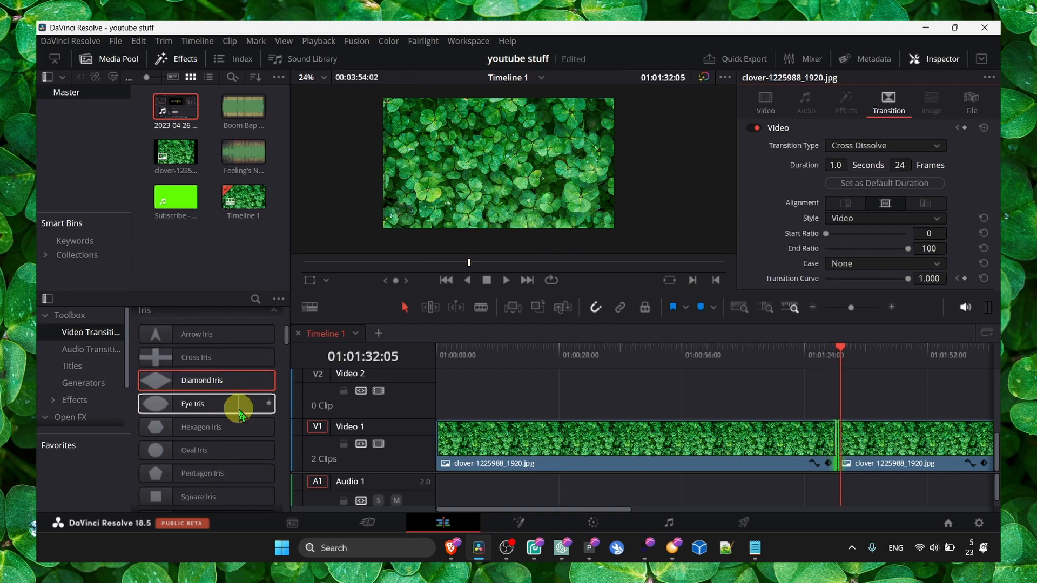
- Split the Video 1 clip at 01:00:55:02 and add the Barn Door transition from the Motion group at the new cut
{"action": "left_click_drag", "start_coordinate": [219, 409], "coordinate": [588, 427]}
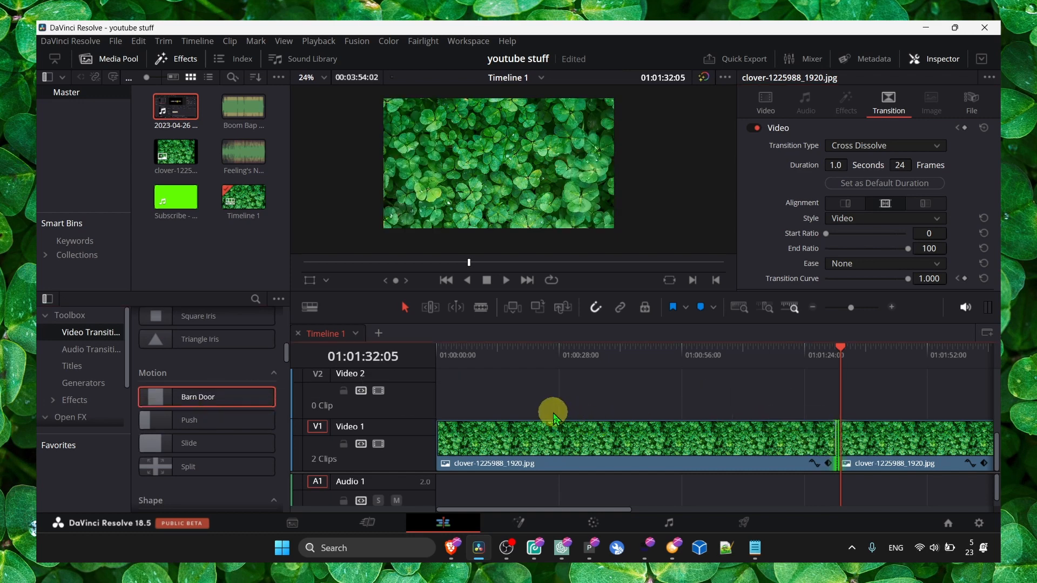
{"action": "key", "text": "space"}
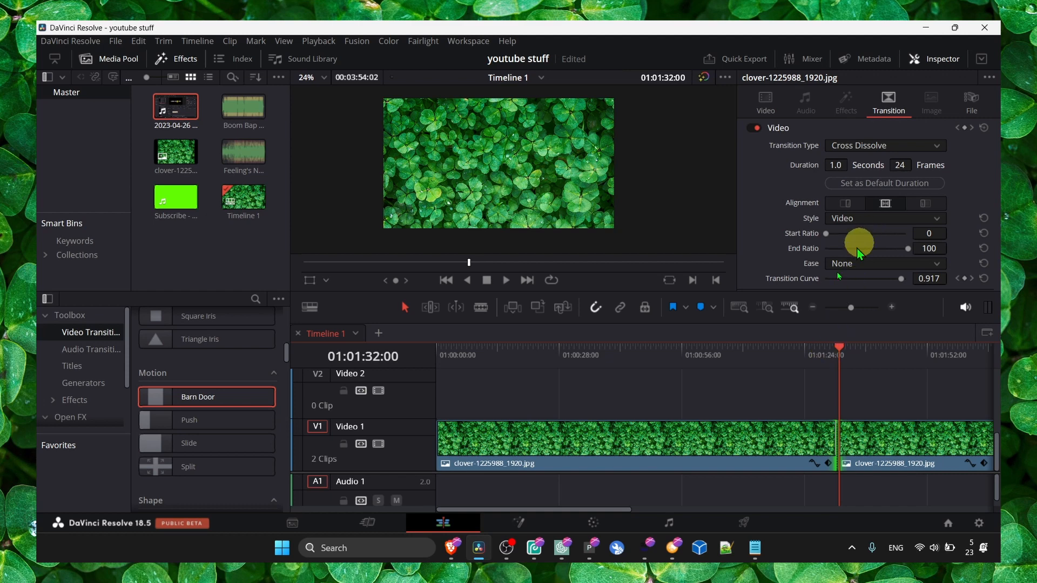
{"action": "left_click", "coordinate": [679, 361]}
{"action": "left_click", "coordinate": [666, 451]}
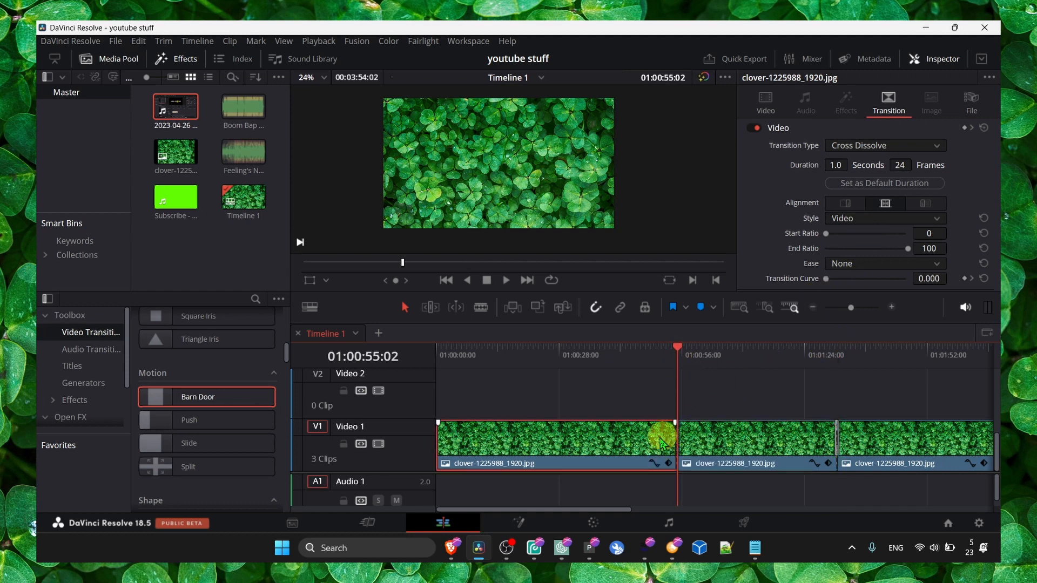
{"action": "left_click_drag", "start_coordinate": [226, 398], "coordinate": [671, 436]}
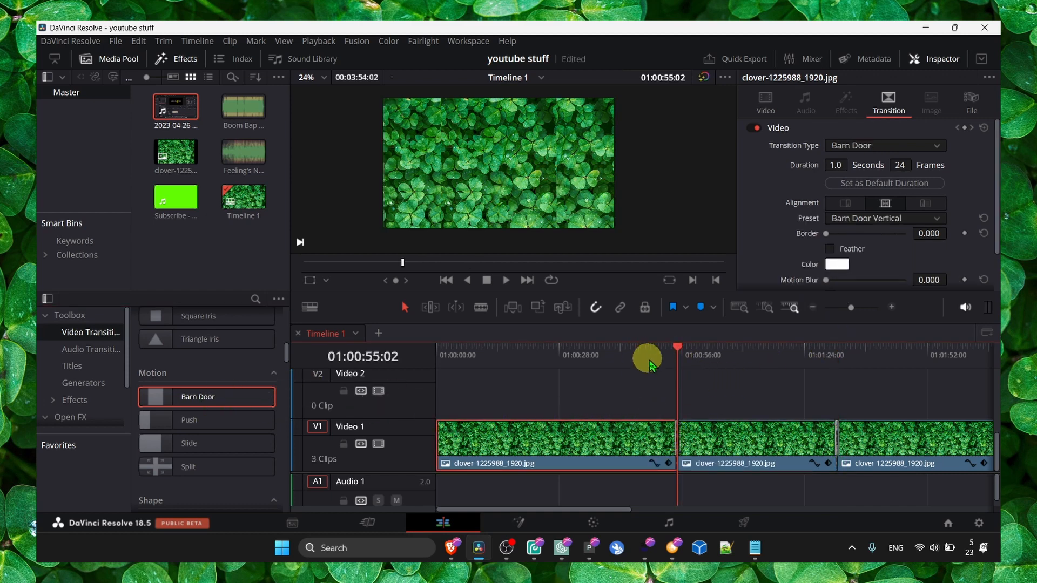
- Preview the Barn Door transition by playing the timeline from just before its cut
{"action": "left_click", "coordinate": [671, 351]}
{"action": "key", "text": "space"}
{"action": "key", "text": "space"}
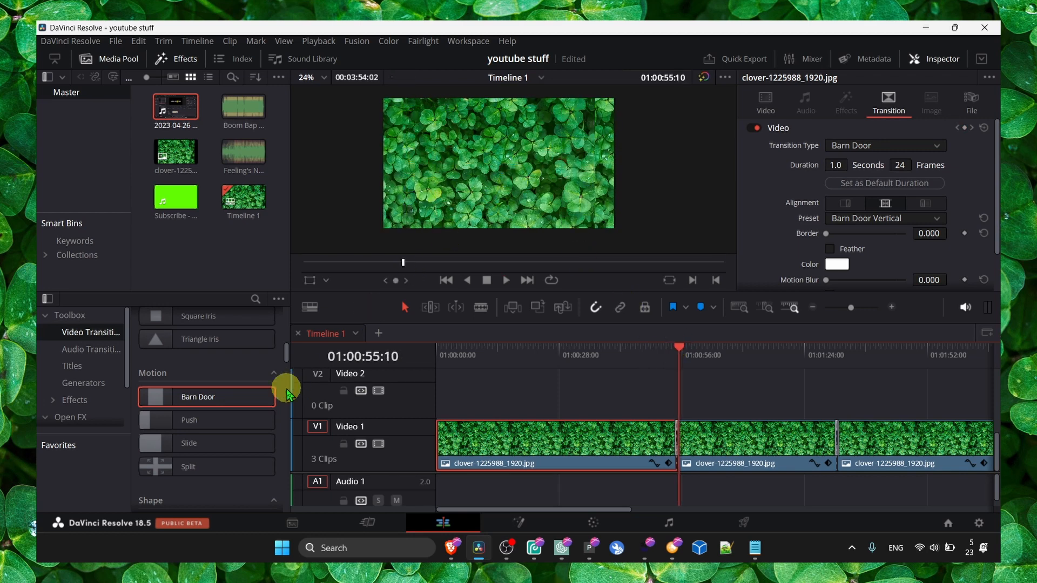
- Browse the video transitions around Detail Dissolve and dismiss the Studio limitation and unknown tool dialogs
{"action": "scroll", "coordinate": [275, 394], "scroll_direction": "down", "scroll_amount": 10}
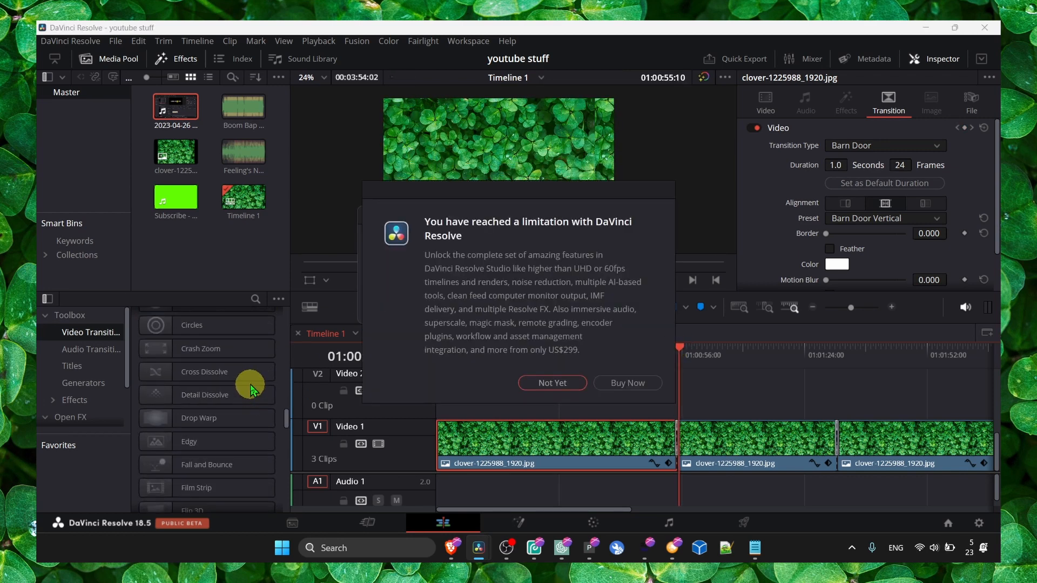
{"action": "left_click", "coordinate": [551, 383]}
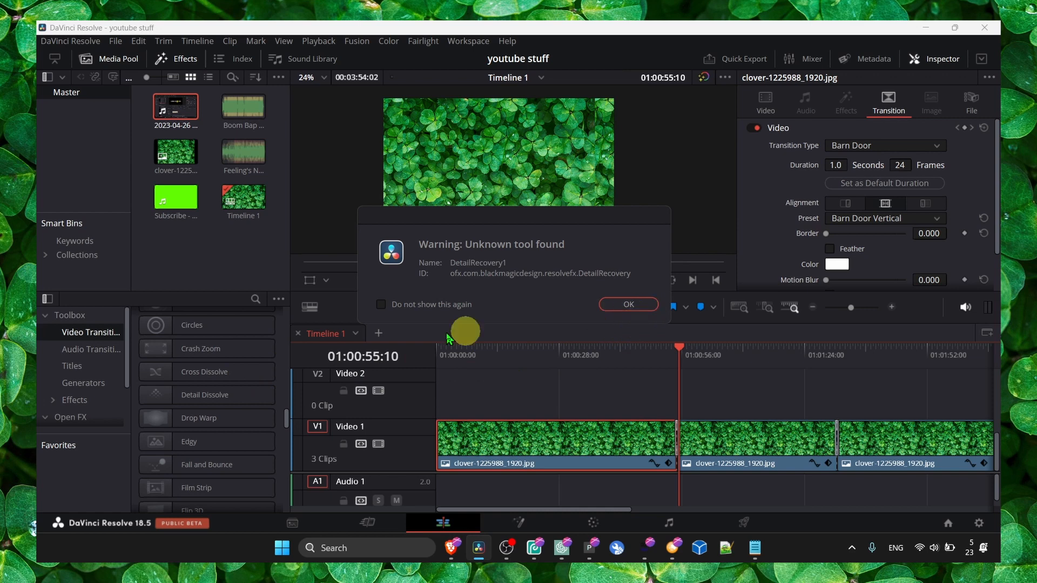
{"action": "left_click", "coordinate": [630, 306]}
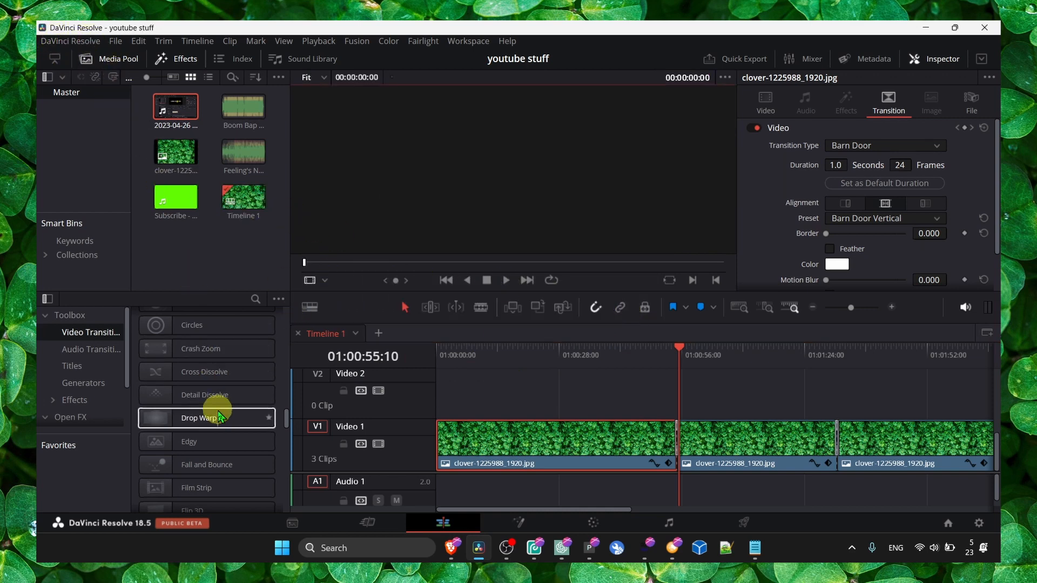
- Split the first Video 1 clip at 01:00:29:18 and add the Flip 3D transition at the new cut
{"action": "scroll", "coordinate": [212, 438], "scroll_direction": "down", "scroll_amount": 4}
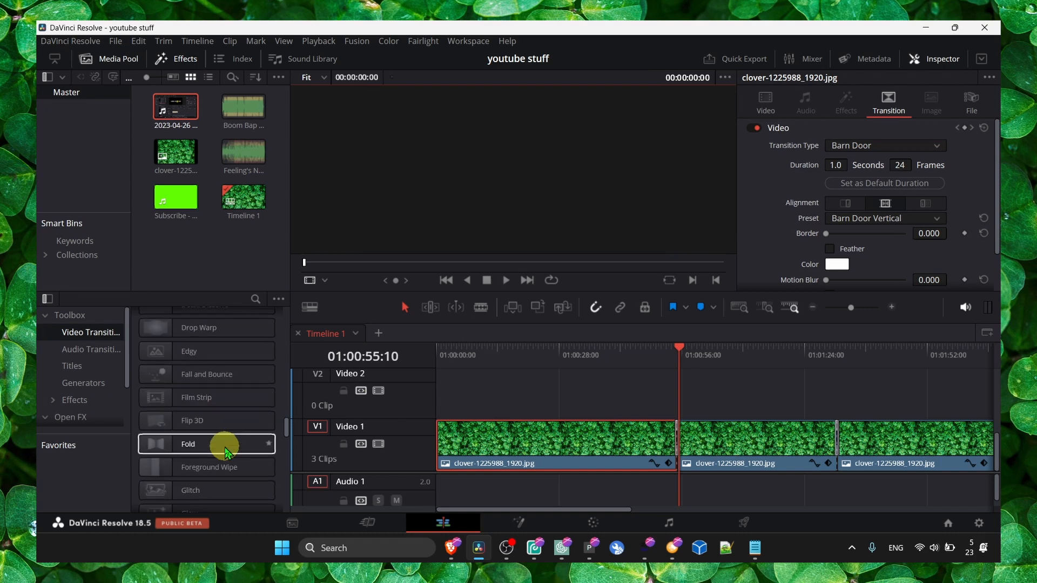
{"action": "left_click_drag", "start_coordinate": [207, 426], "coordinate": [594, 432]}
{"action": "left_click", "coordinate": [567, 360]}
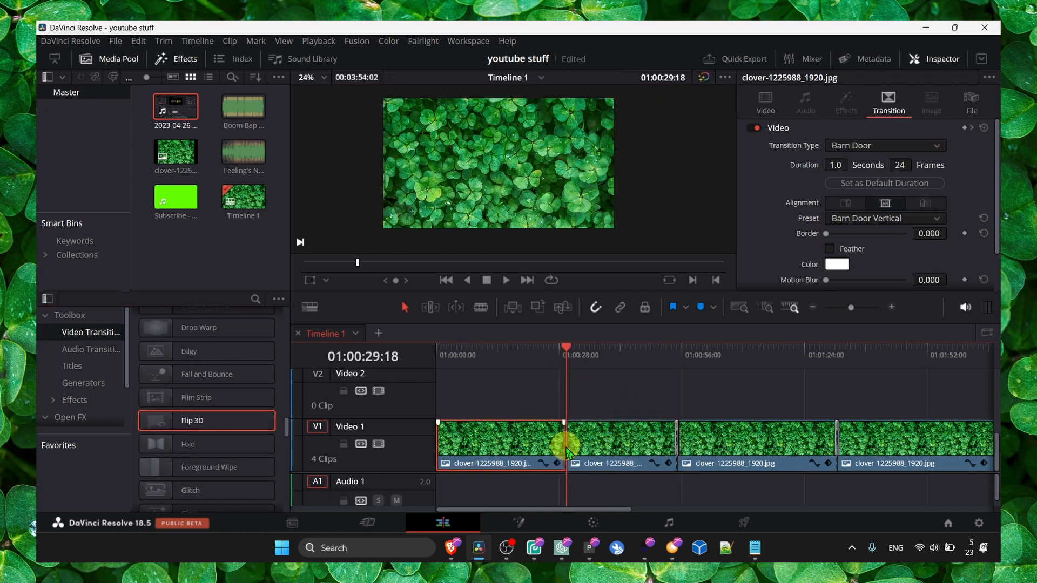
{"action": "left_click_drag", "start_coordinate": [250, 421], "coordinate": [567, 440]}
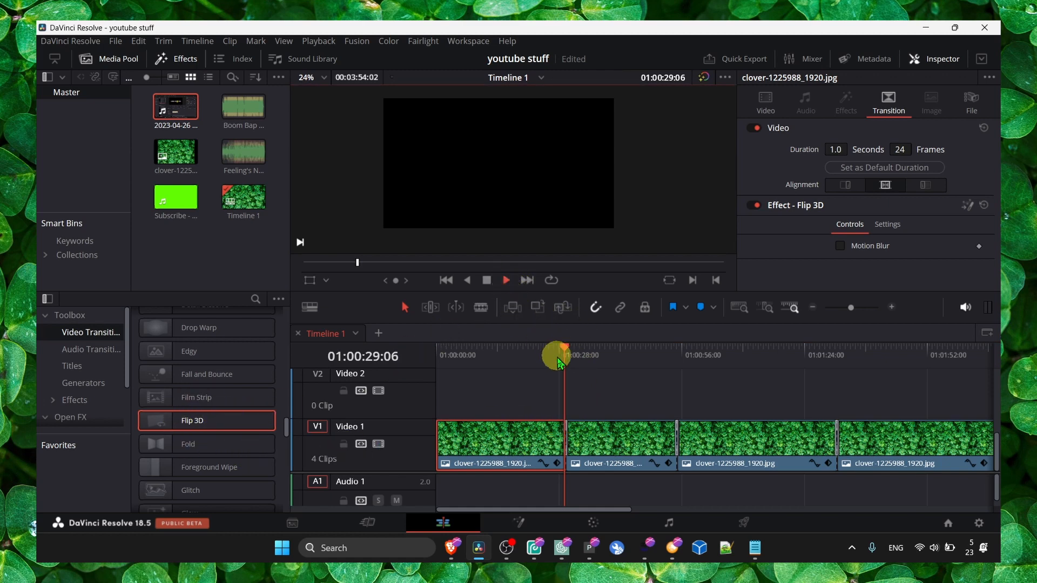
- Play the timeline from just before the Flip 3D cut to preview the transition
{"action": "left_click_drag", "start_coordinate": [559, 363], "coordinate": [546, 356]}
{"action": "key", "text": "space"}
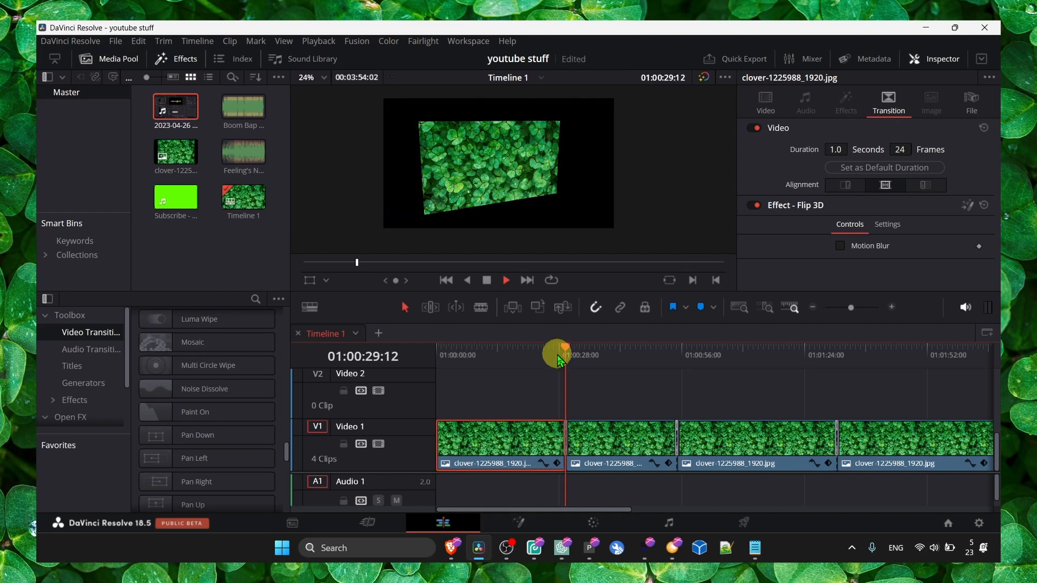
- Lengthen the Flip 3D transition on the timeline to about 3.6 seconds (86 frames)
{"action": "scroll", "coordinate": [560, 411], "scroll_direction": "up", "scroll_amount": 3}
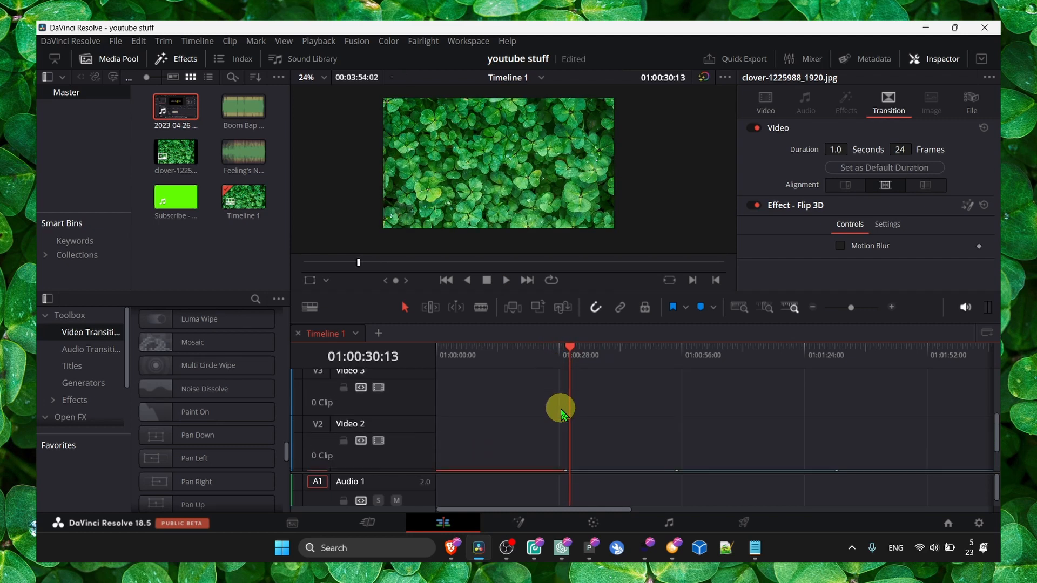
{"action": "scroll", "coordinate": [559, 410], "scroll_direction": "down", "scroll_amount": 3}
{"action": "scroll", "coordinate": [556, 410], "scroll_direction": "up", "scroll_amount": 4}
{"action": "scroll", "coordinate": [216, 389], "scroll_direction": "up", "scroll_amount": 8}
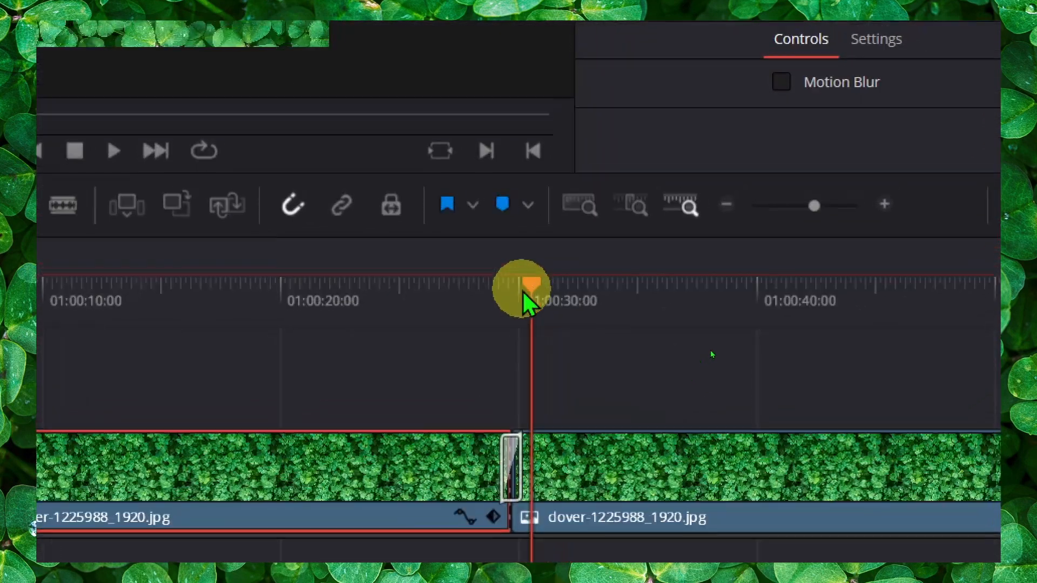
{"action": "left_click_drag", "start_coordinate": [523, 293], "coordinate": [515, 295]}
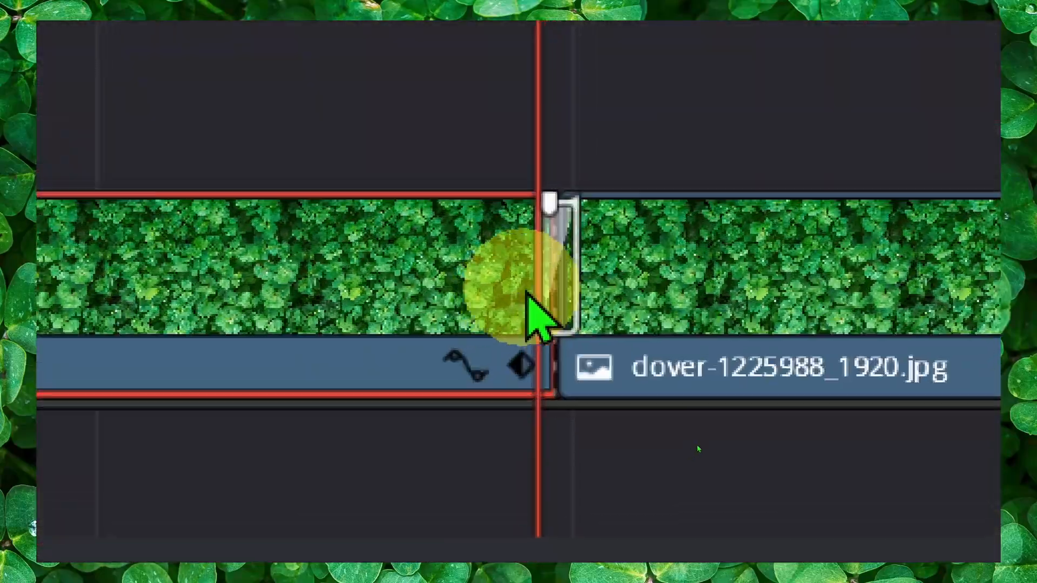
{"action": "left_click_drag", "start_coordinate": [531, 463], "coordinate": [509, 462]}
{"action": "mouse_move", "coordinate": [514, 292]}
{"action": "left_mouse_down"}
{"action": "mouse_move", "coordinate": [553, 288]}
{"action": "mouse_move", "coordinate": [519, 292]}
{"action": "left_mouse_up"}
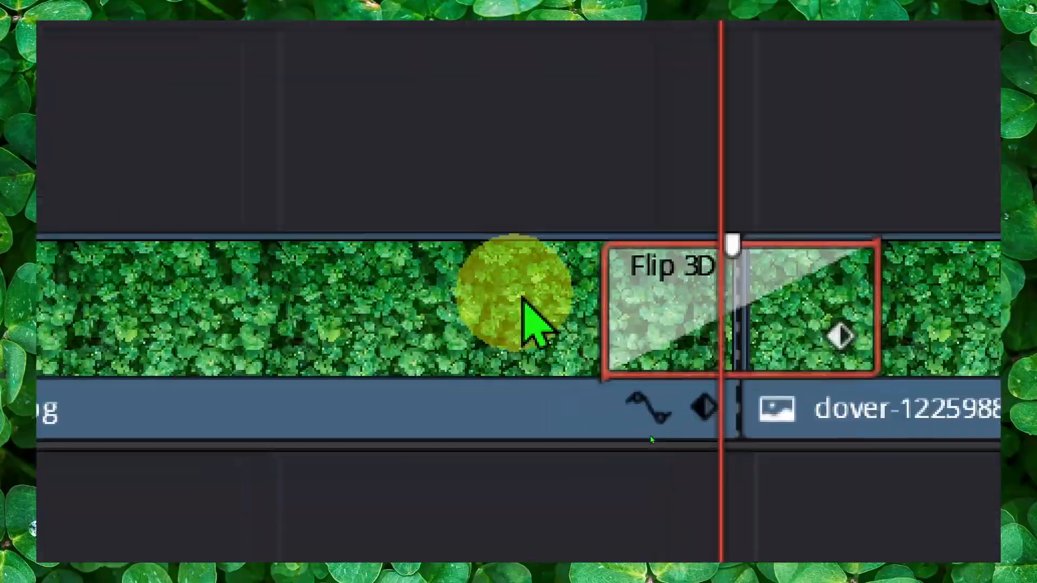
{"action": "mouse_move", "coordinate": [520, 291]}
{"action": "left_mouse_down"}
{"action": "mouse_move", "coordinate": [533, 294]}
{"action": "mouse_move", "coordinate": [514, 295]}
{"action": "left_mouse_up"}
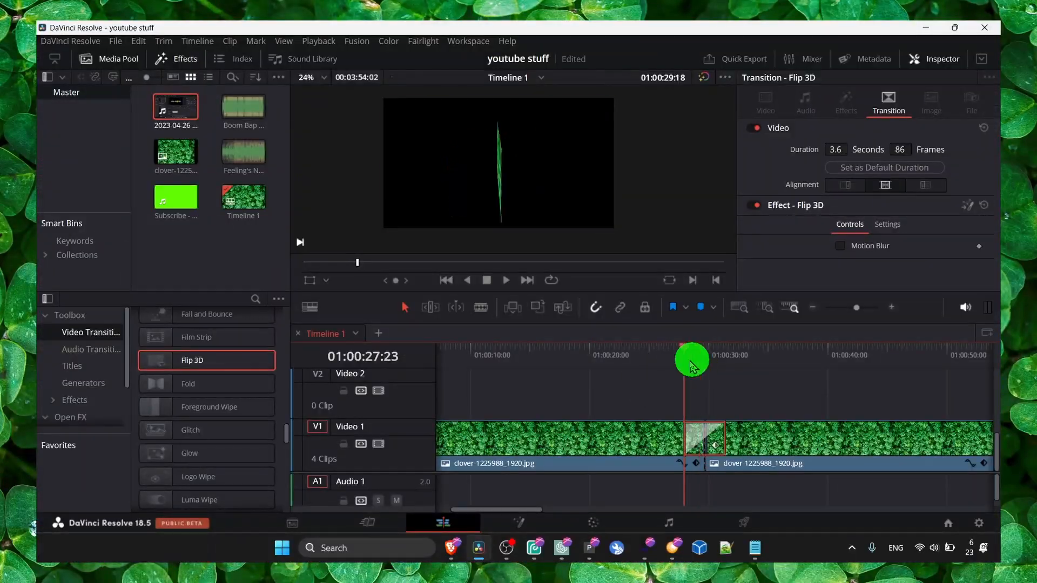
- Preview the lengthened Flip 3D transition by playing the timeline from its start
{"action": "left_click_drag", "start_coordinate": [692, 363], "coordinate": [692, 363]}
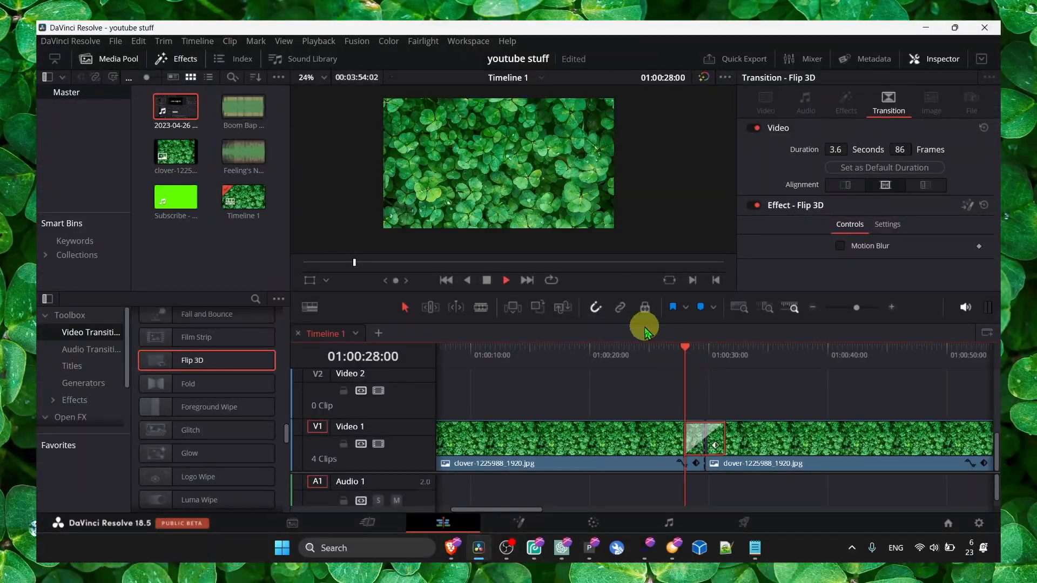
{"action": "key", "text": "space"}
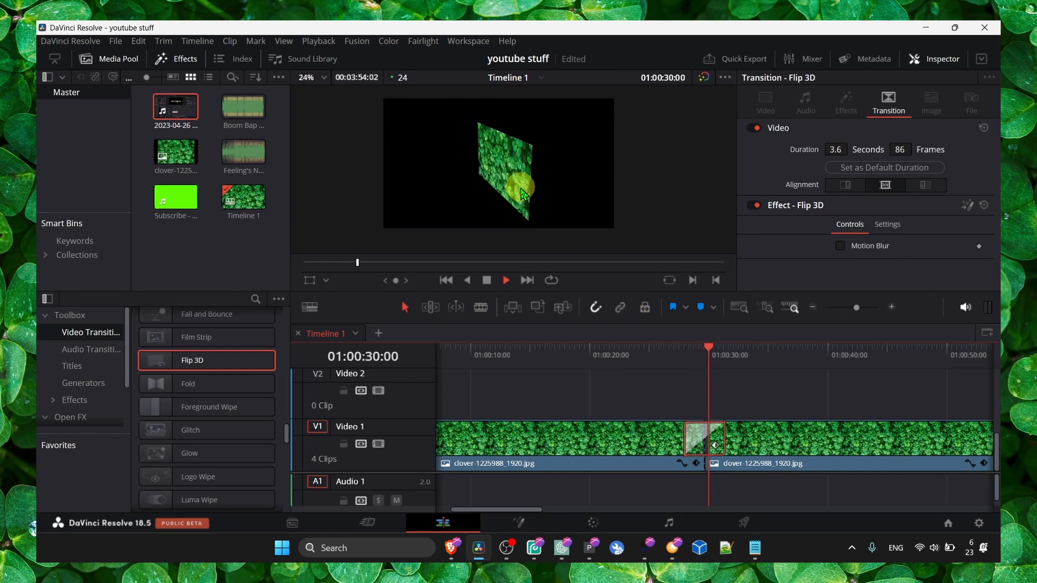
{"action": "key", "text": "space"}
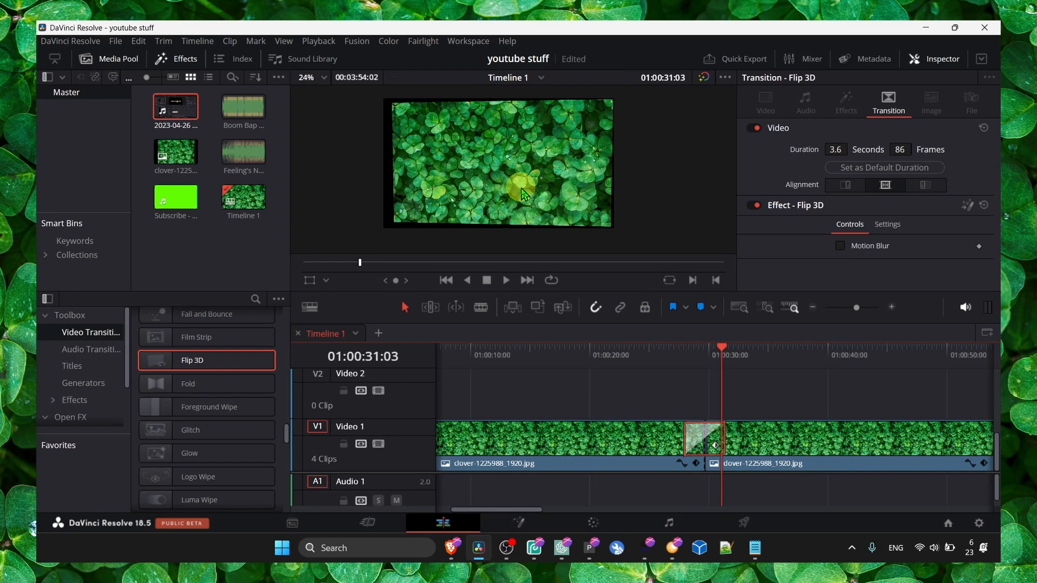